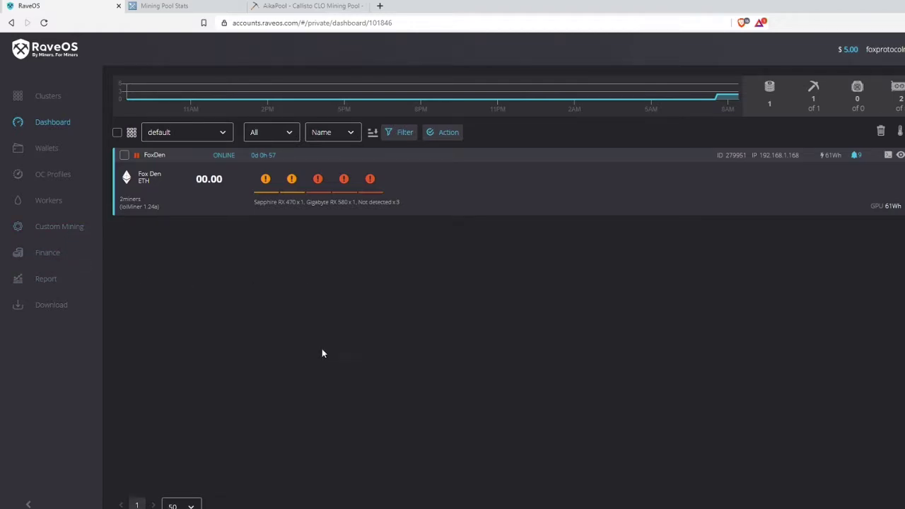
- Open the custom mining settings and review the lists of custom miners, pools and coins
{"action": "left_click", "coordinate": [43, 230]}
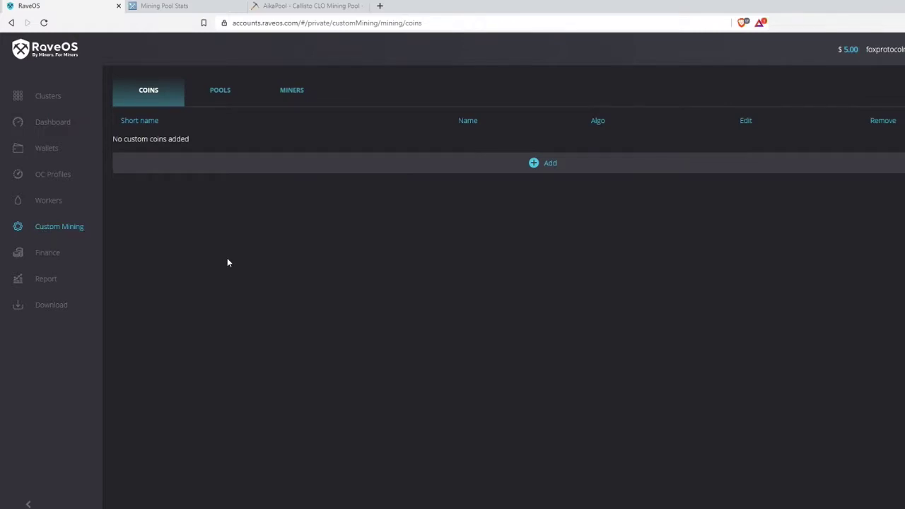
{"action": "left_click", "coordinate": [234, 91]}
{"action": "left_click", "coordinate": [291, 92]}
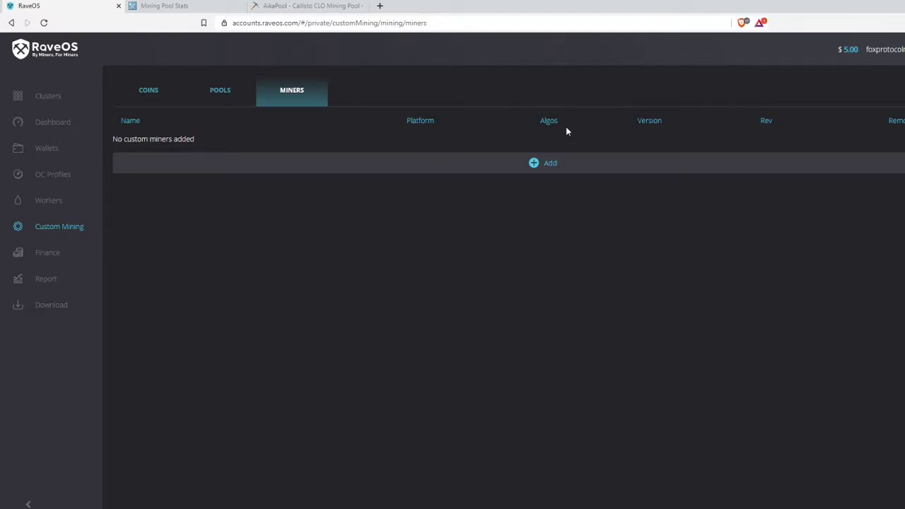
{"action": "left_click", "coordinate": [215, 92]}
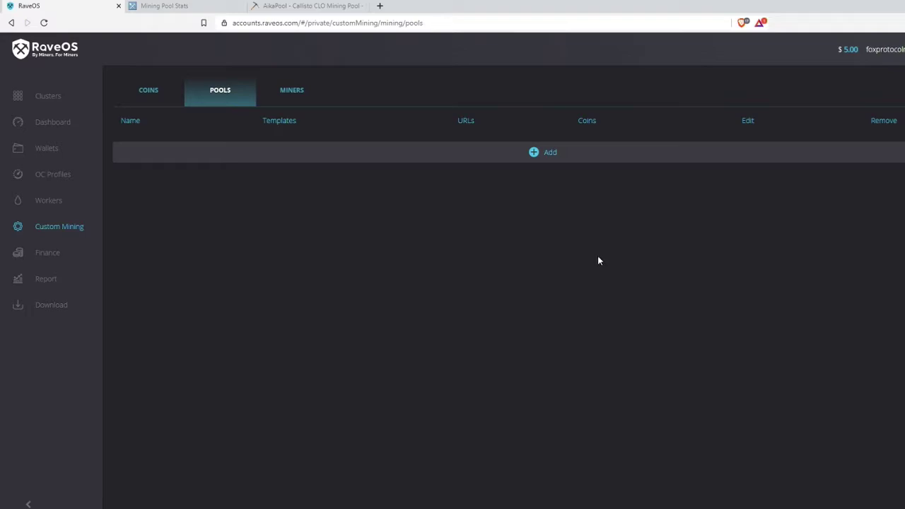
{"action": "left_click", "coordinate": [150, 97]}
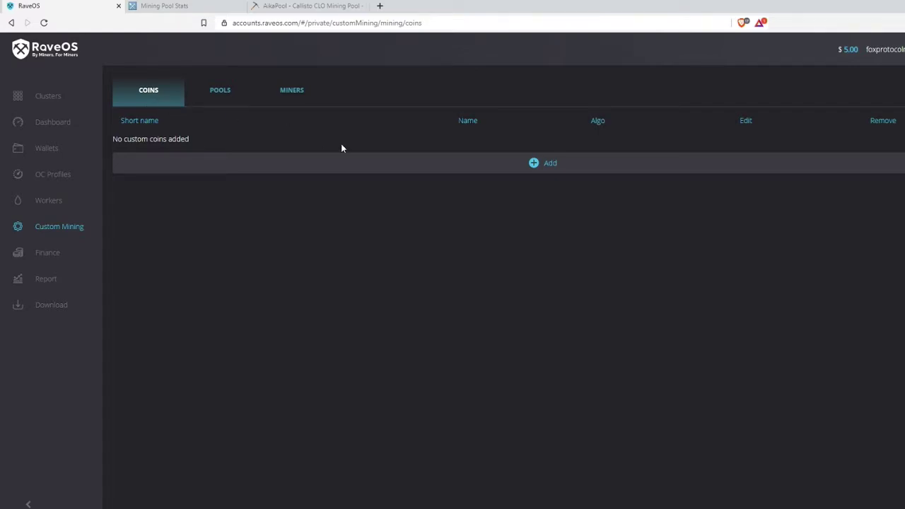
{"action": "left_click", "coordinate": [596, 170]}
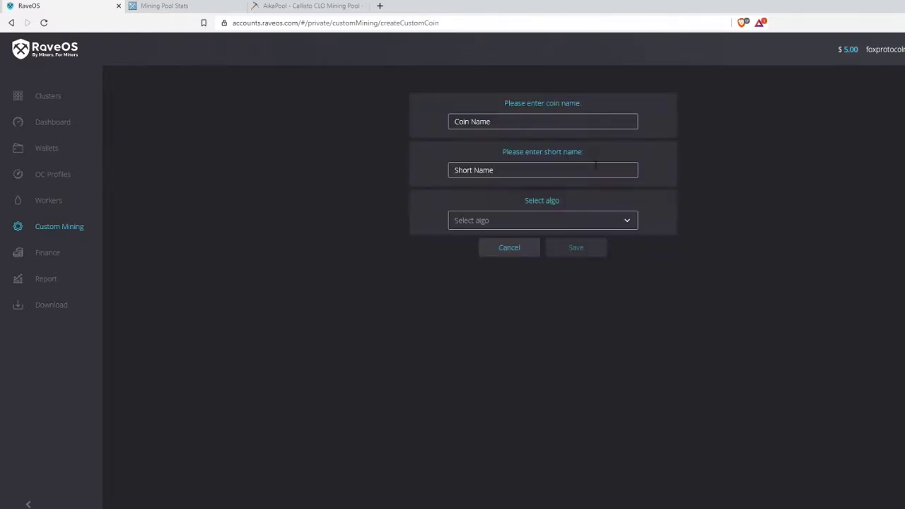
{"action": "left_click", "coordinate": [533, 123]}
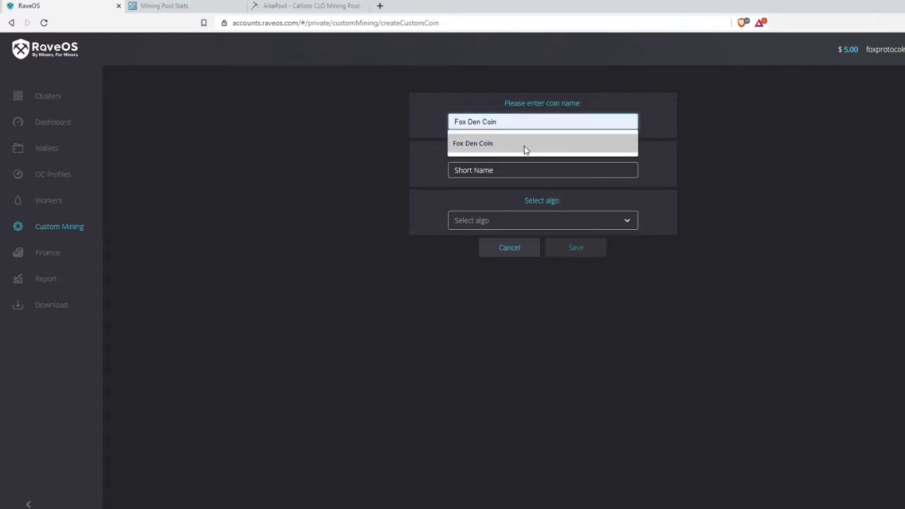
{"action": "left_click", "coordinate": [525, 144]}
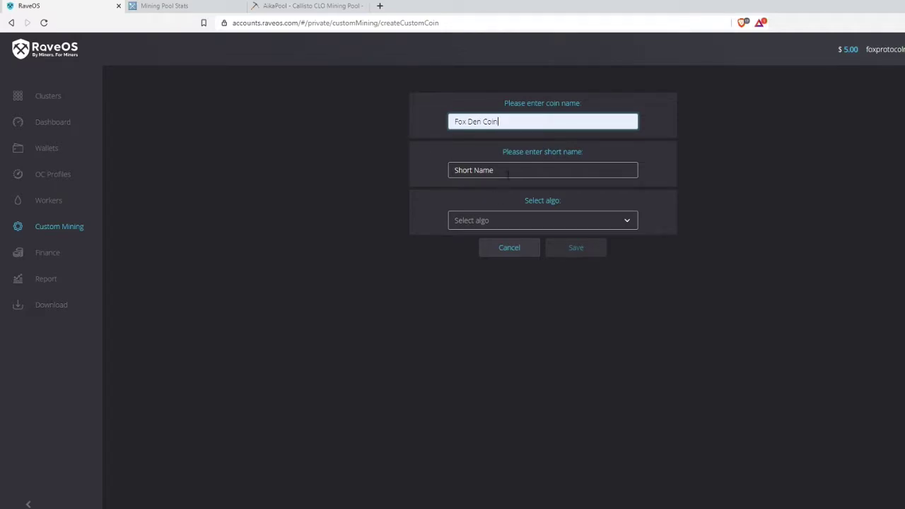
{"action": "left_click", "coordinate": [508, 174]}
{"action": "left_click", "coordinate": [506, 210]}
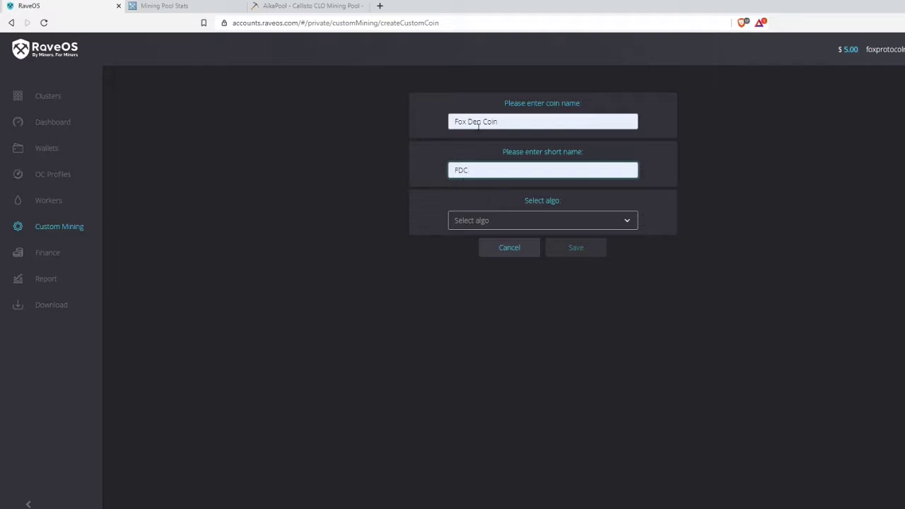
{"action": "left_click", "coordinate": [555, 216]}
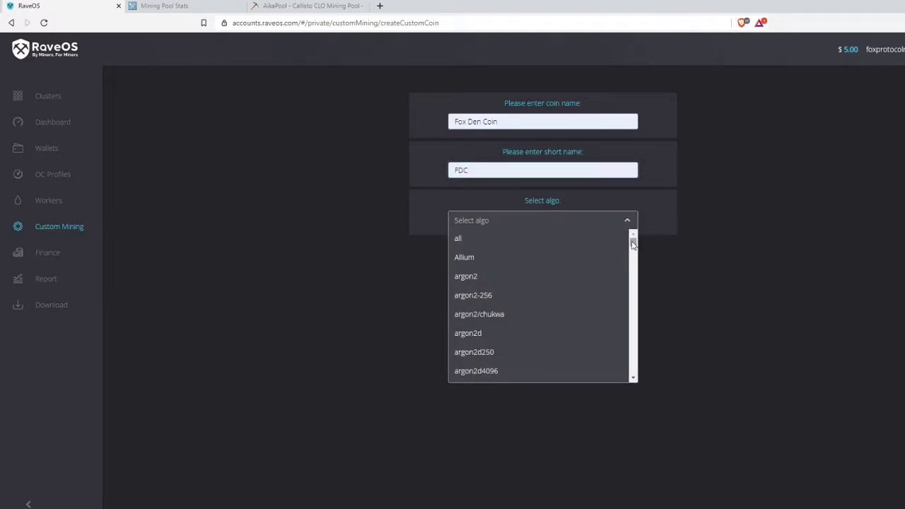
{"action": "mouse_move", "coordinate": [634, 244]}
{"action": "left_mouse_down"}
{"action": "mouse_move", "coordinate": [634, 372]}
{"action": "mouse_move", "coordinate": [632, 238]}
{"action": "left_mouse_up"}
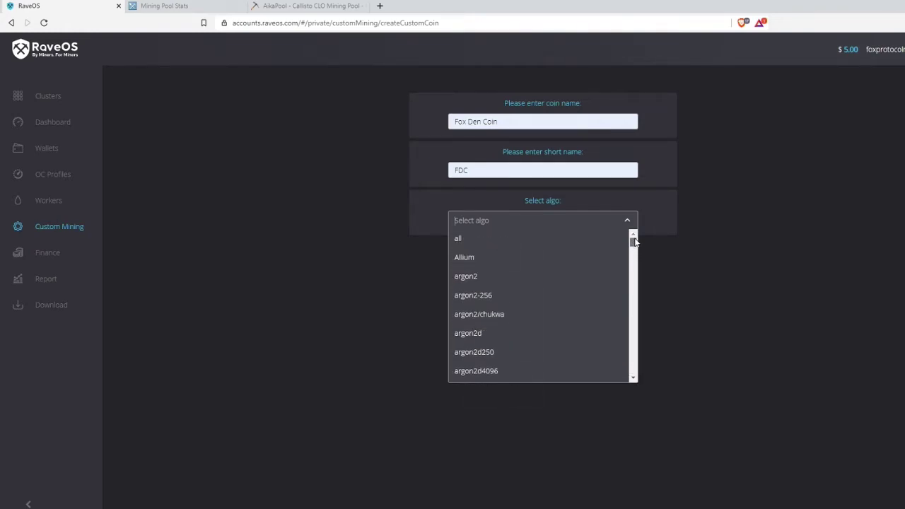
{"action": "left_click", "coordinate": [707, 204]}
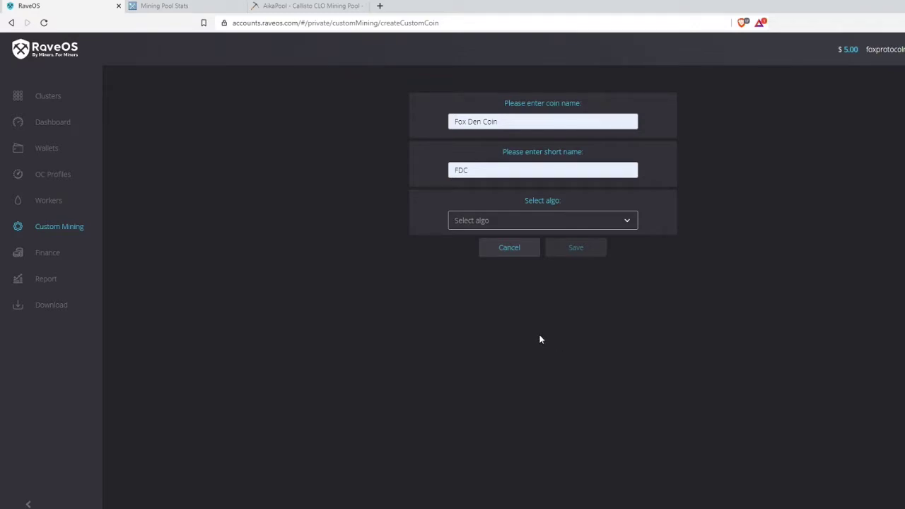
{"action": "left_click", "coordinate": [509, 249]}
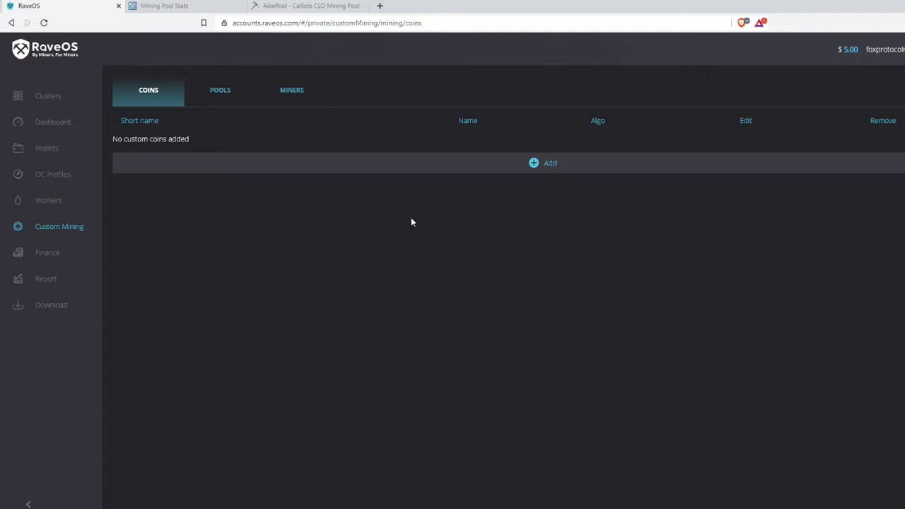
- Switch to Mining Pool Stats, view Ethereum's pools, and look through the coins in the GPU - Equihash algorithm group
{"action": "left_click", "coordinate": [163, 6]}
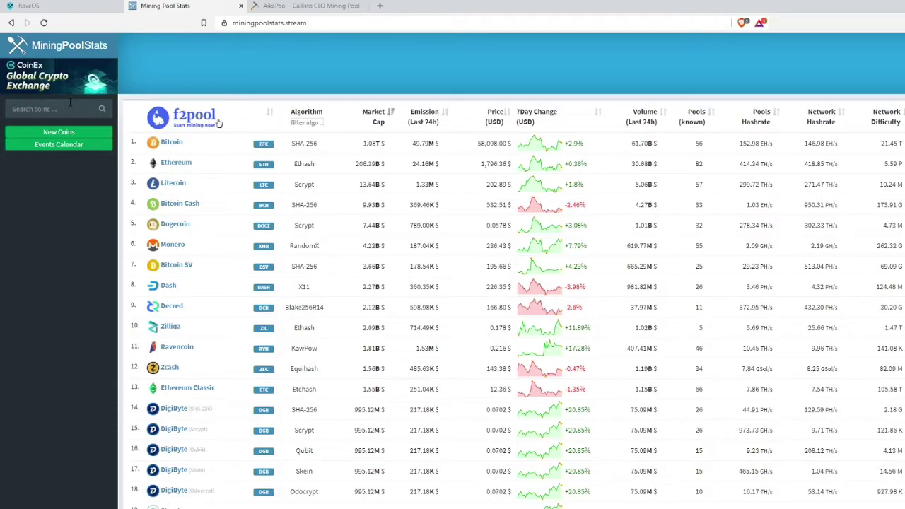
{"action": "left_click", "coordinate": [176, 163]}
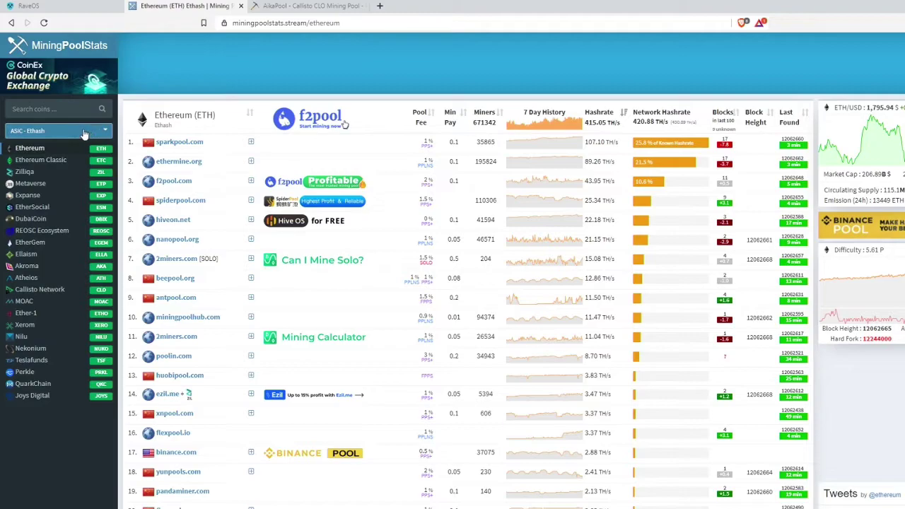
{"action": "left_click", "coordinate": [83, 134]}
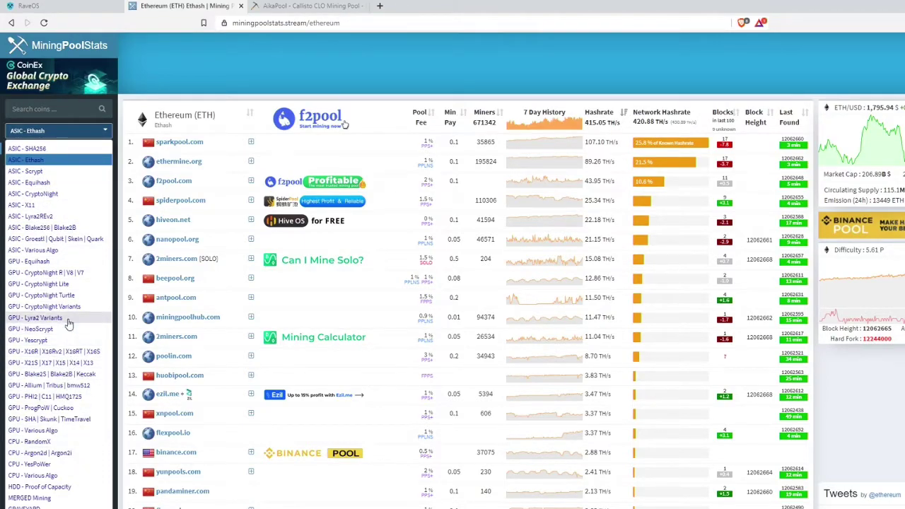
{"action": "left_click", "coordinate": [61, 262]}
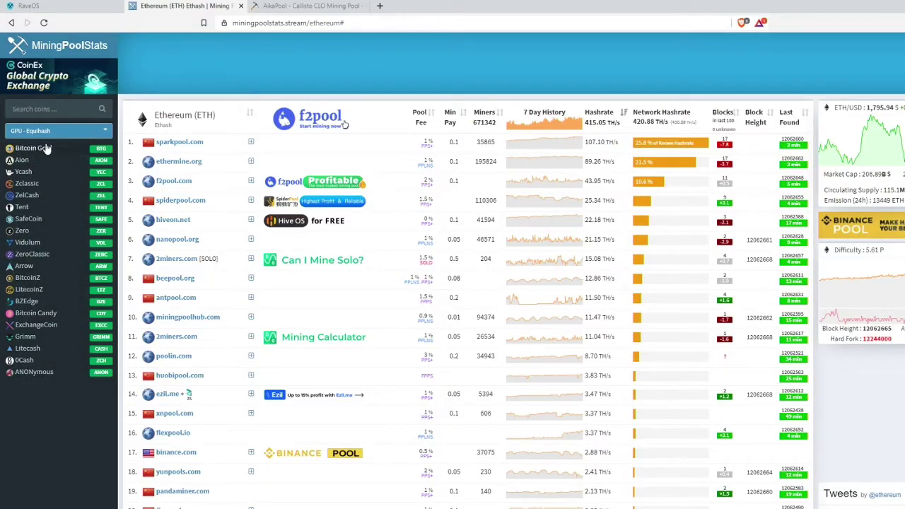
{"action": "left_click", "coordinate": [51, 133]}
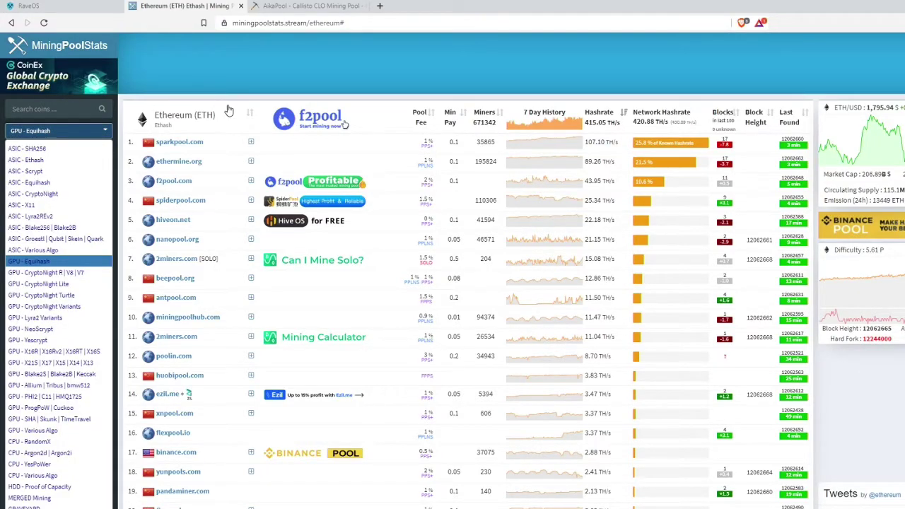
{"action": "left_click", "coordinate": [267, 126]}
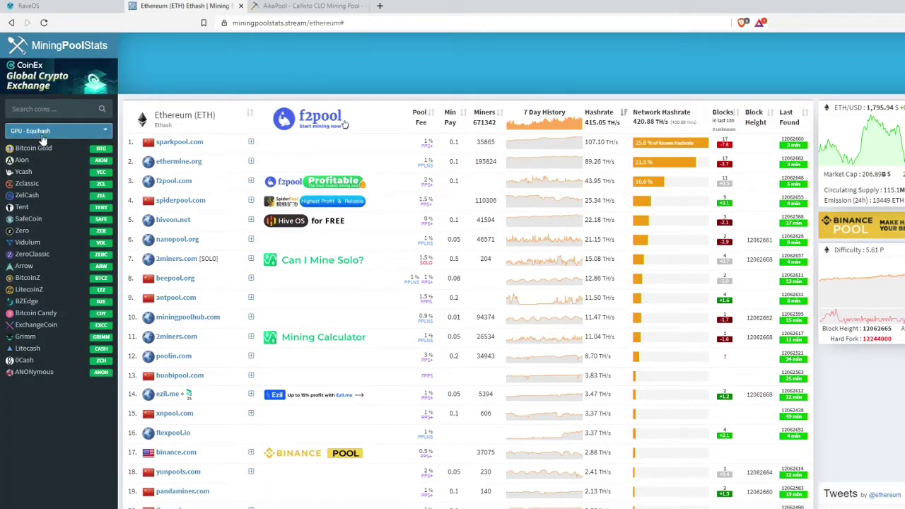
- Show the coins in the ASIC - Ethash group and open the Callisto Network (CLO) pool list
{"action": "left_click", "coordinate": [42, 134]}
{"action": "left_click", "coordinate": [52, 158]}
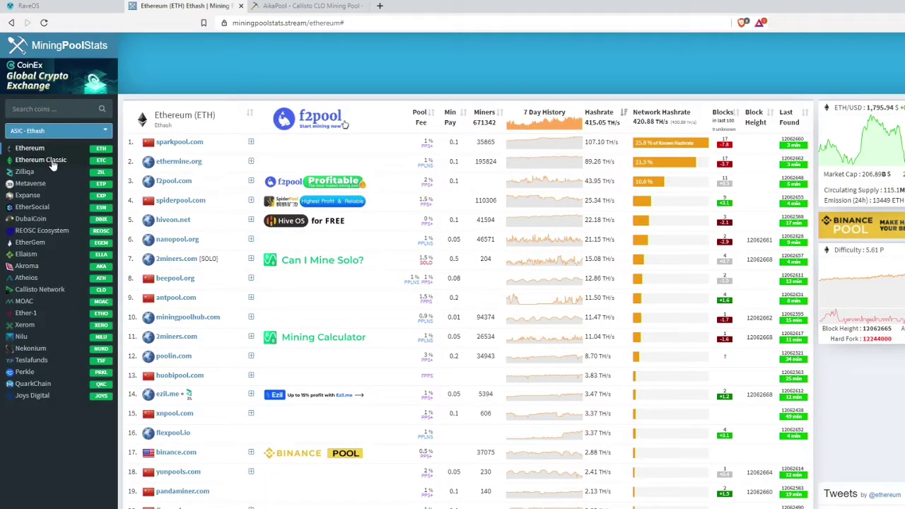
{"action": "left_click", "coordinate": [44, 290]}
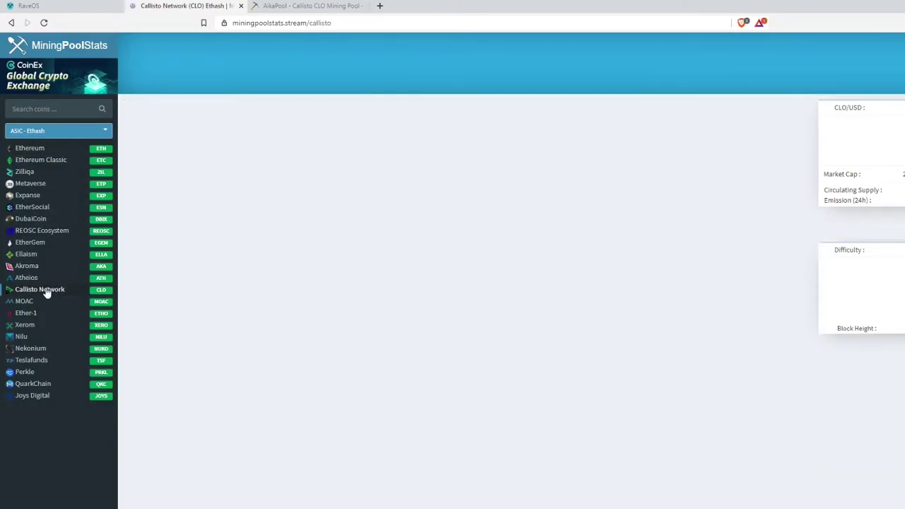
- Examine the Callisto Network mining pools from the largest down to aikapool.com, comparing fees, minimum payouts and hashrates
{"action": "scroll", "coordinate": [452, 276], "scroll_direction": "down", "scroll_amount": 1}
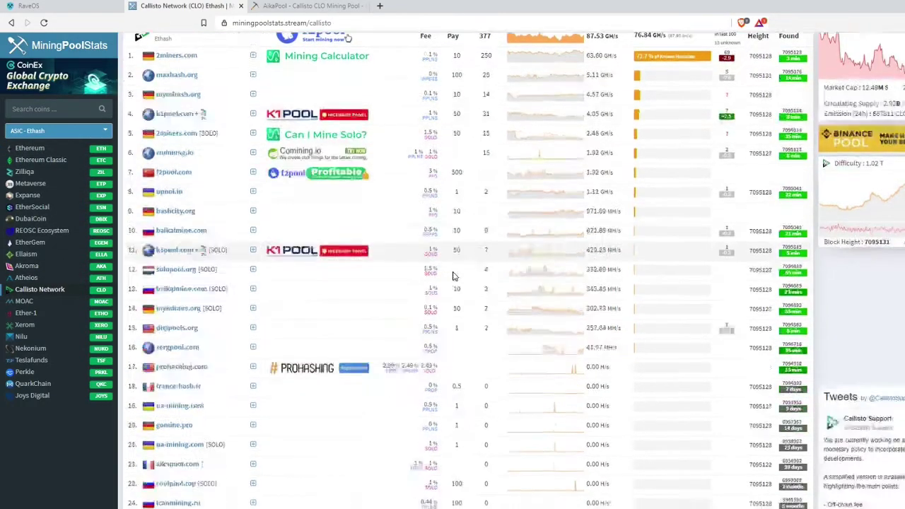
{"action": "scroll", "coordinate": [450, 283], "scroll_direction": "up", "scroll_amount": 2}
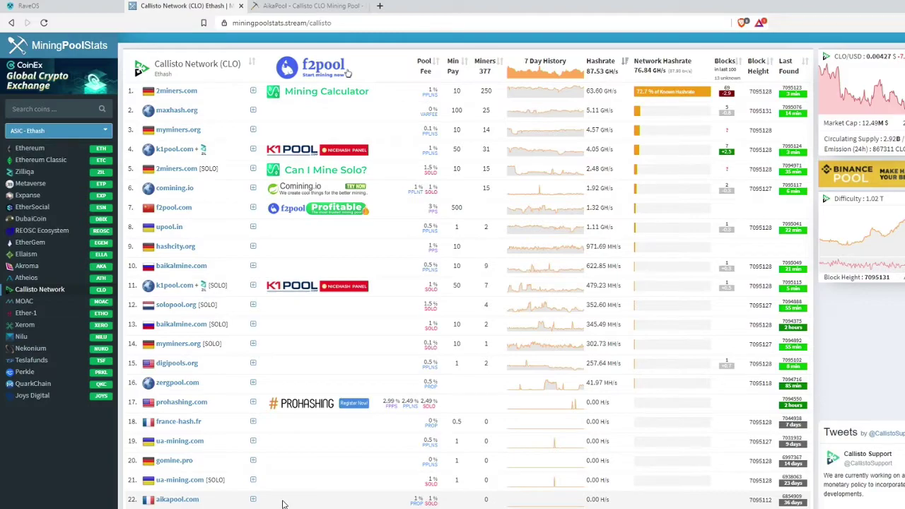
{"action": "scroll", "coordinate": [300, 488], "scroll_direction": "down", "scroll_amount": 2}
{"action": "scroll", "coordinate": [318, 463], "scroll_direction": "up", "scroll_amount": 2}
{"action": "scroll", "coordinate": [304, 448], "scroll_direction": "down", "scroll_amount": 2}
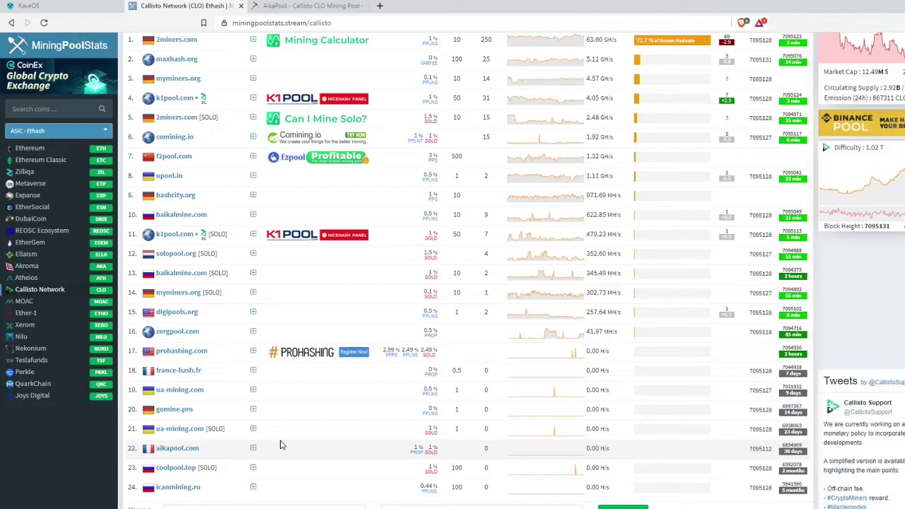
{"action": "scroll", "coordinate": [283, 445], "scroll_direction": "up", "scroll_amount": 3}
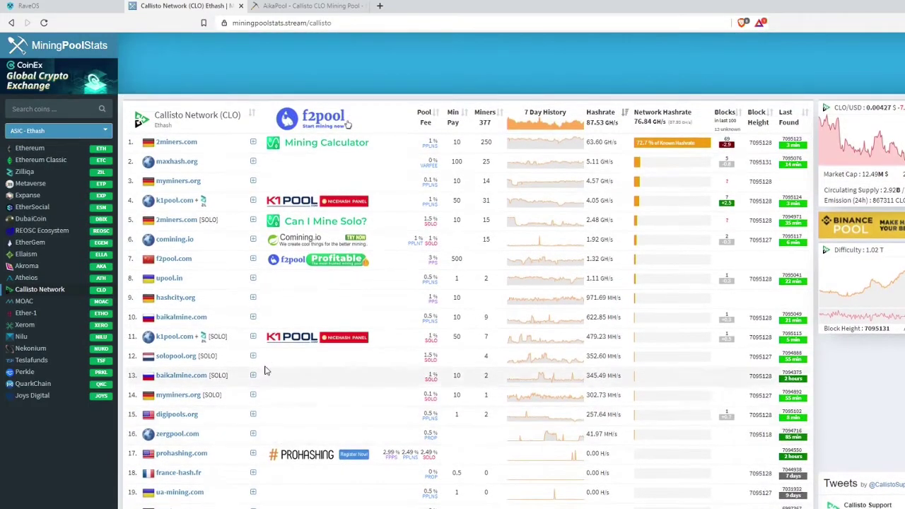
{"action": "scroll", "coordinate": [374, 349], "scroll_direction": "down", "scroll_amount": 3}
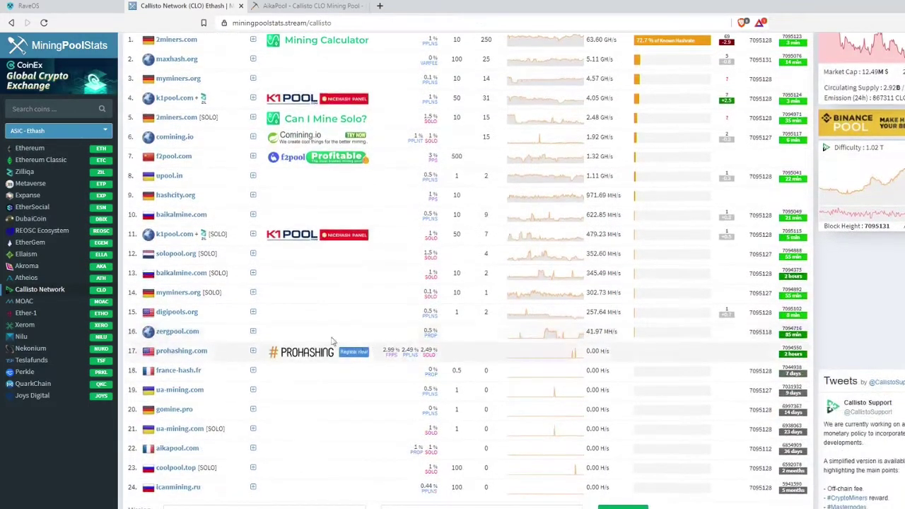
{"action": "scroll", "coordinate": [495, 311], "scroll_direction": "up", "scroll_amount": 2}
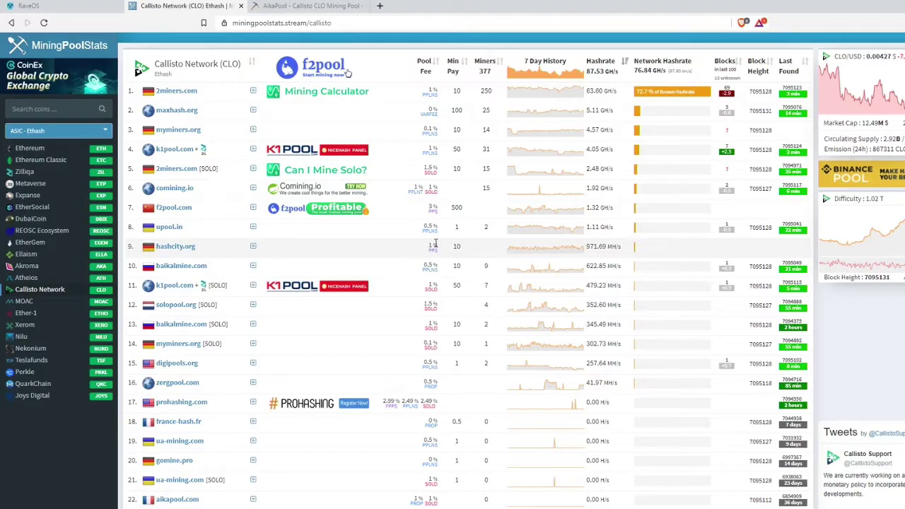
{"action": "scroll", "coordinate": [409, 242], "scroll_direction": "down", "scroll_amount": 1}
{"action": "scroll", "coordinate": [409, 242], "scroll_direction": "down", "scroll_amount": 3}
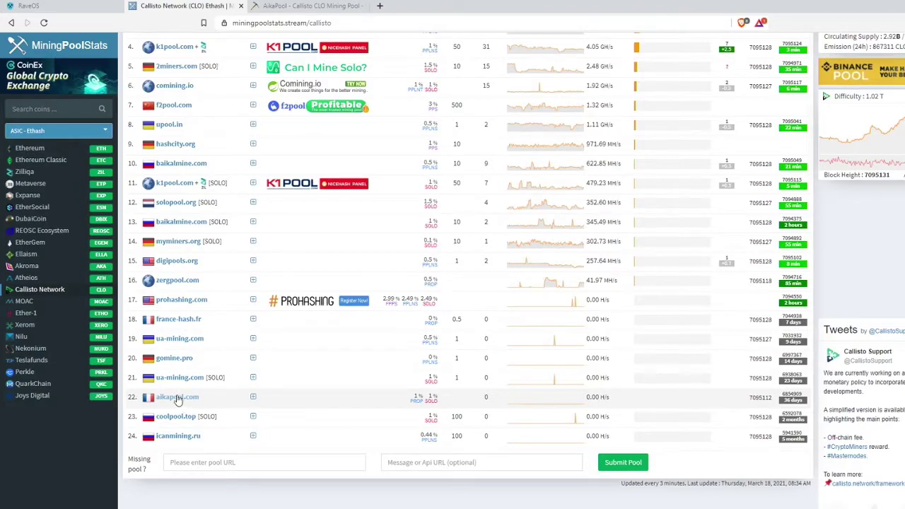
- Switch to the AikaPool Callisto CLO page and highlight its recommended miner command, then the stratum.aikapool.com:9874 pool address
{"action": "left_click", "coordinate": [300, 6]}
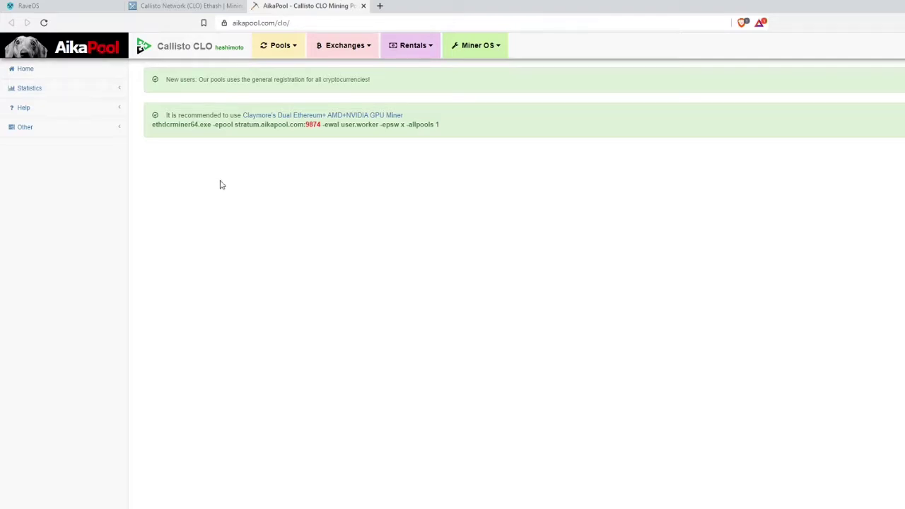
{"action": "left_click_drag", "start_coordinate": [152, 125], "coordinate": [440, 128]}
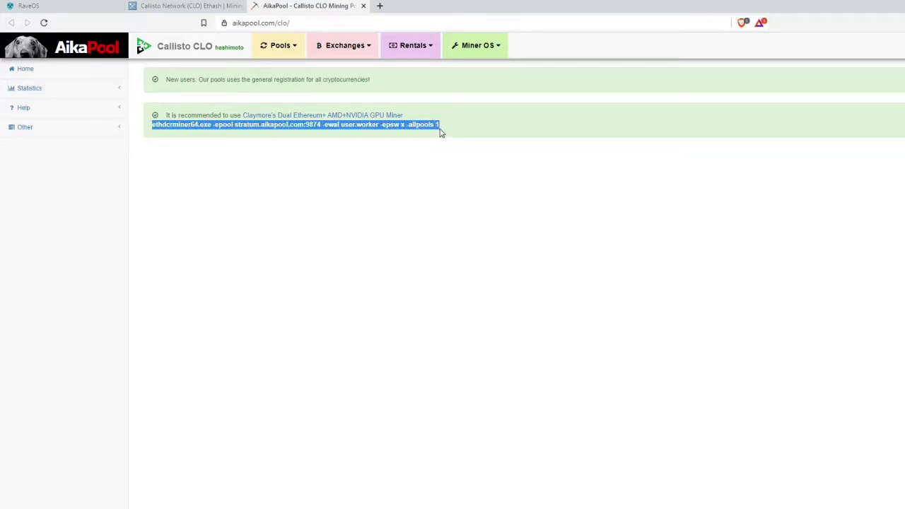
{"action": "left_click", "coordinate": [421, 168]}
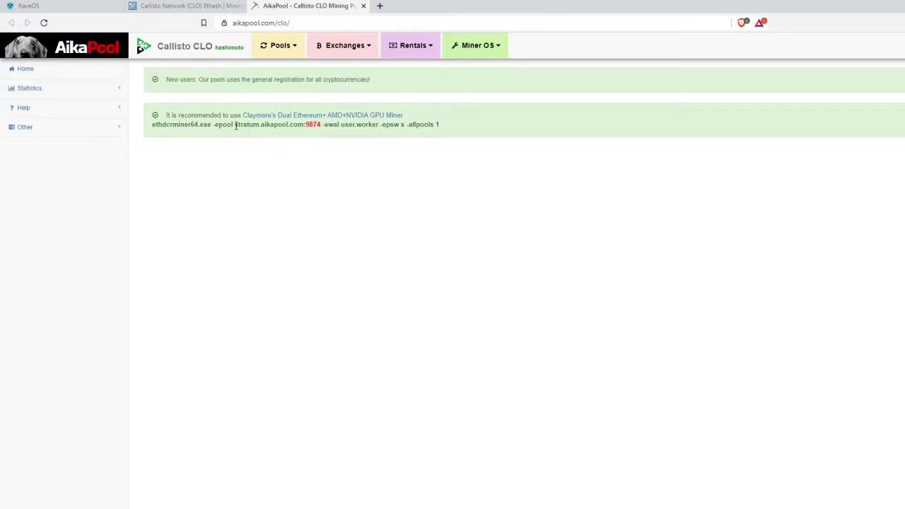
{"action": "left_click_drag", "start_coordinate": [236, 125], "coordinate": [321, 128]}
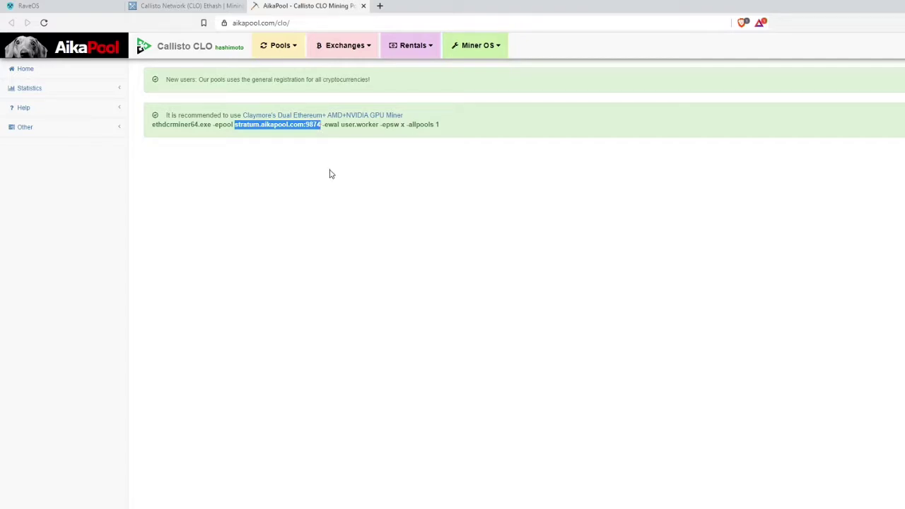
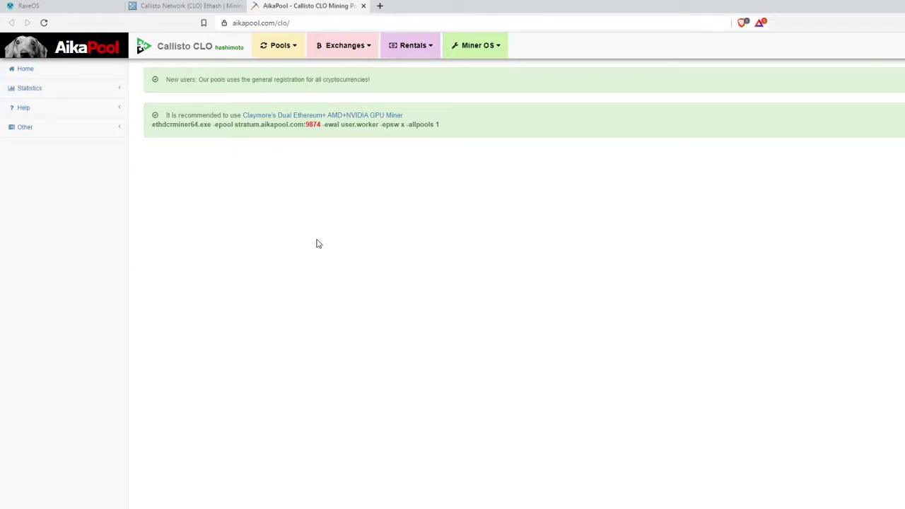
- Return to RaveOS and open the form for adding a new custom pool
{"action": "left_click", "coordinate": [67, 9]}
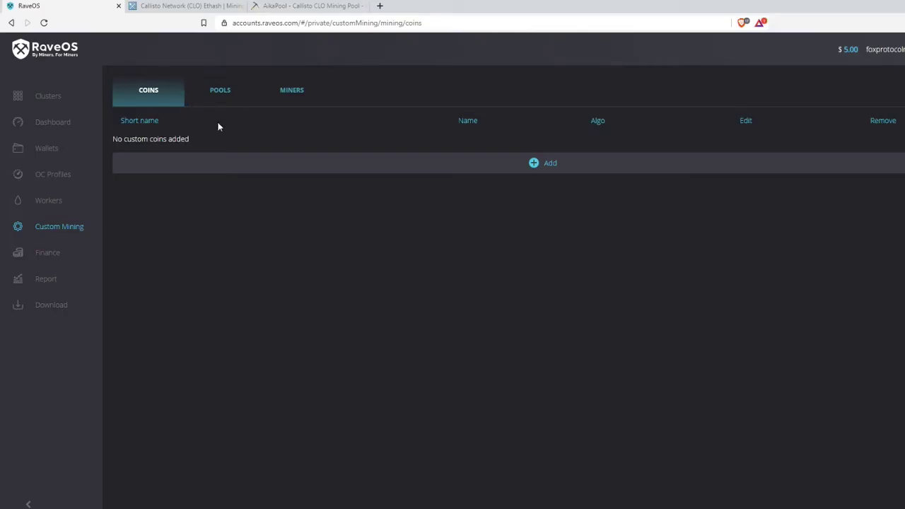
{"action": "left_click", "coordinate": [220, 98]}
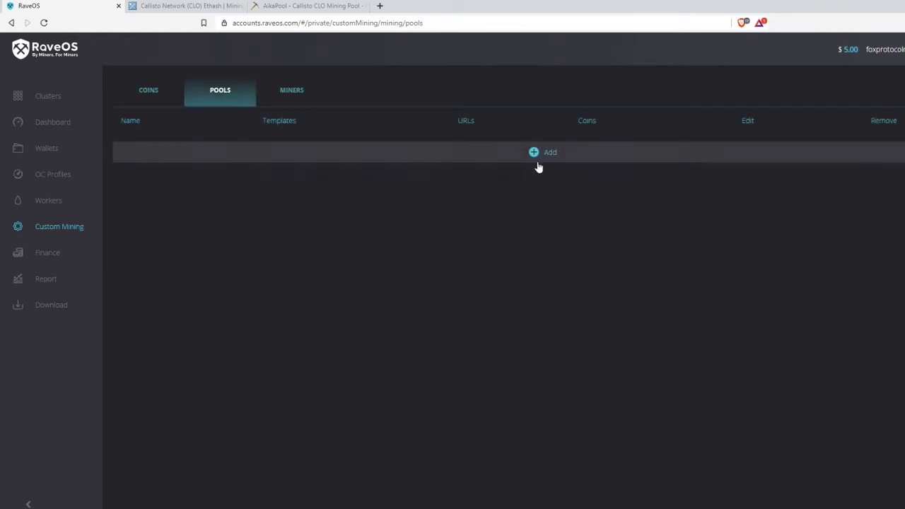
{"action": "left_click", "coordinate": [582, 157]}
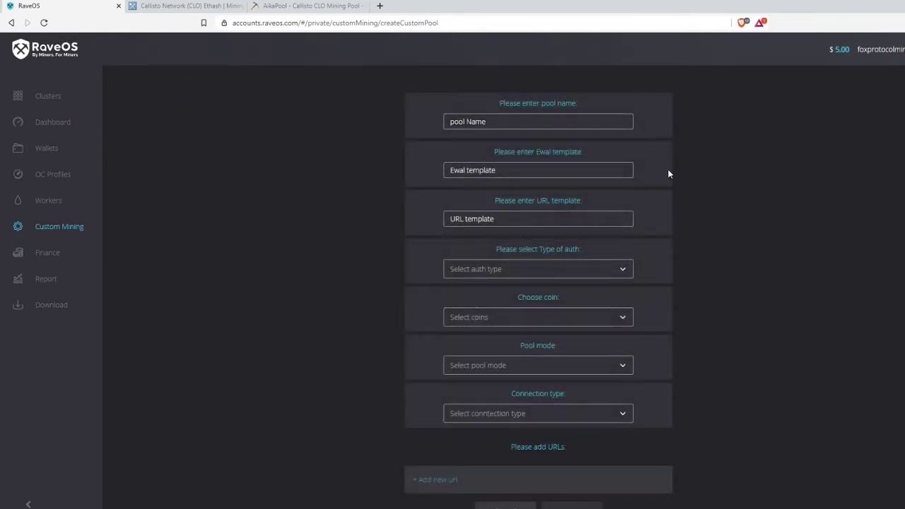
- Name the custom pool AikaPool and set its Ewal template to %EWAL%.%RIG_NAME%, consulting the AikaPool miner command for reference
{"action": "left_click", "coordinate": [501, 120]}
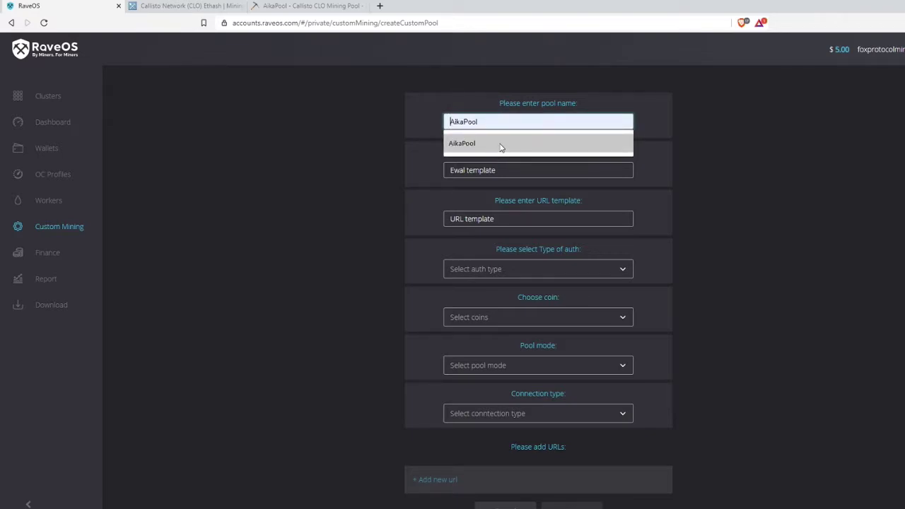
{"action": "left_click", "coordinate": [500, 144]}
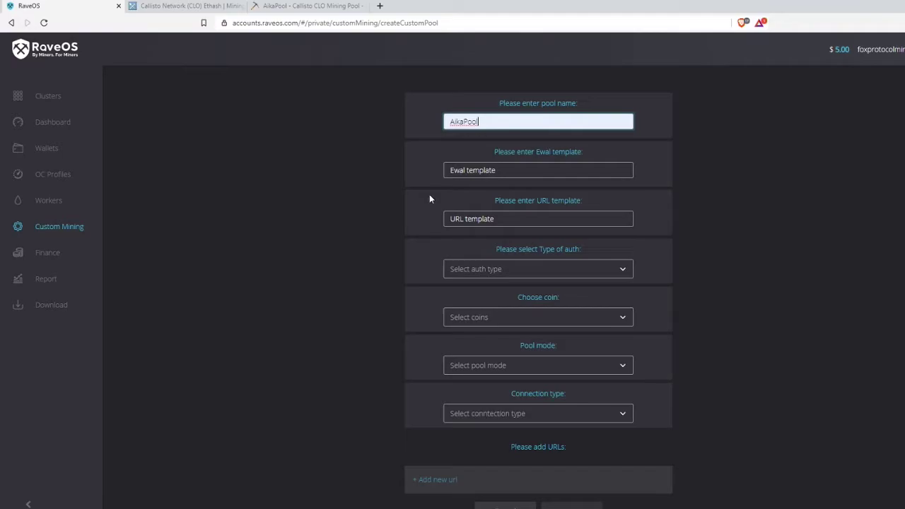
{"action": "left_click", "coordinate": [311, 10]}
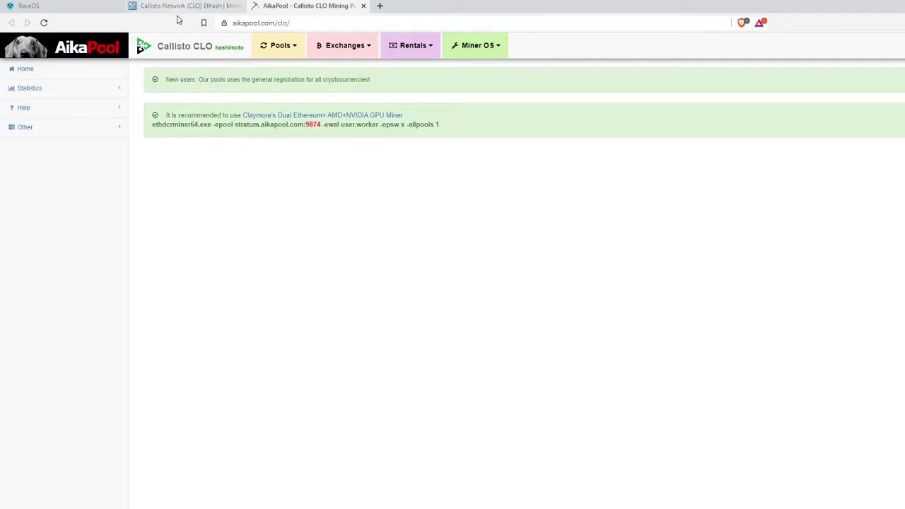
{"action": "left_click", "coordinate": [58, 6]}
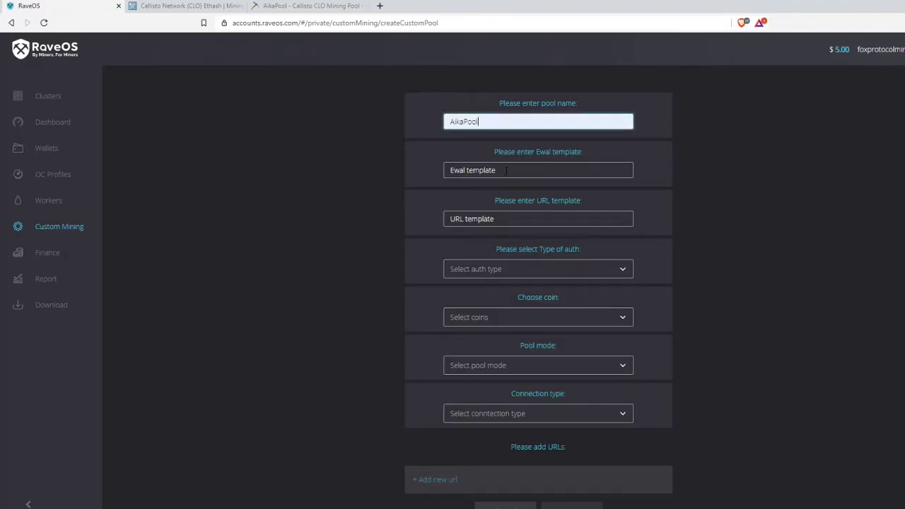
{"action": "left_click", "coordinate": [506, 170]}
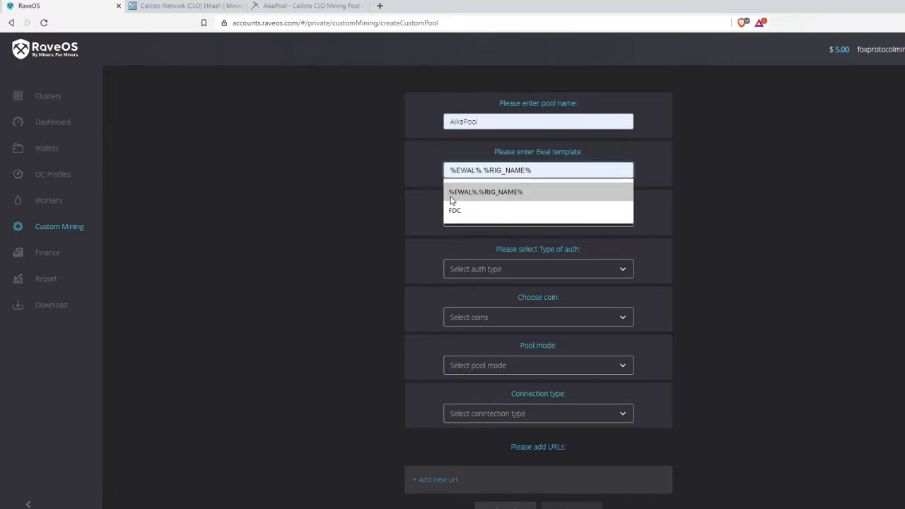
{"action": "left_click", "coordinate": [504, 191]}
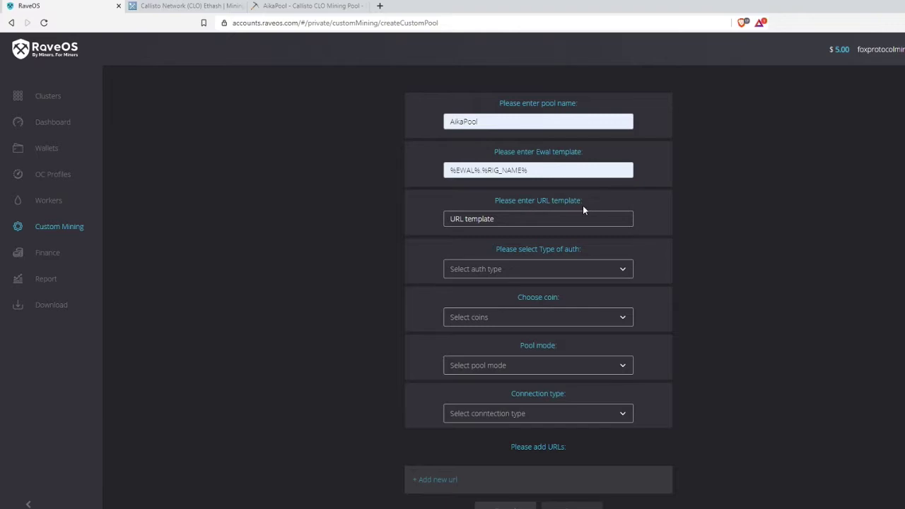
- Set the custom pool's URL template to %URL%
{"action": "left_click", "coordinate": [521, 220]}
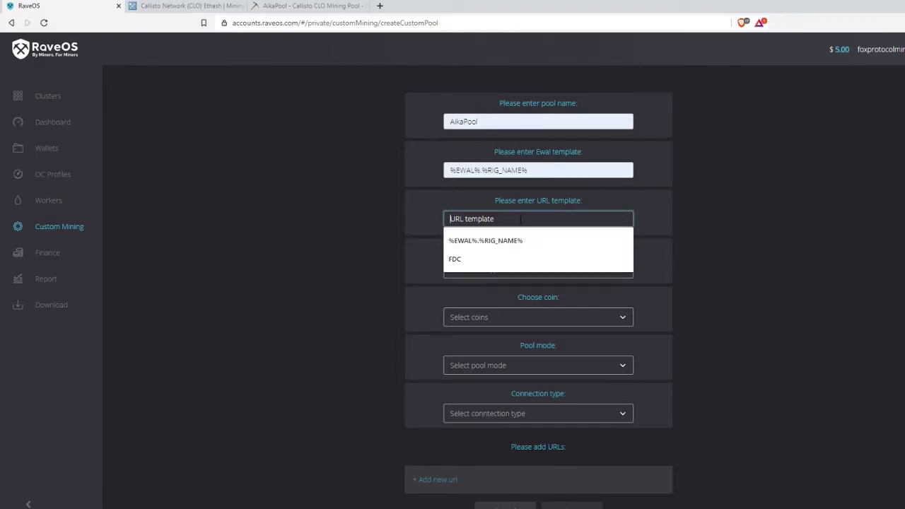
{"action": "type", "text": "%"}
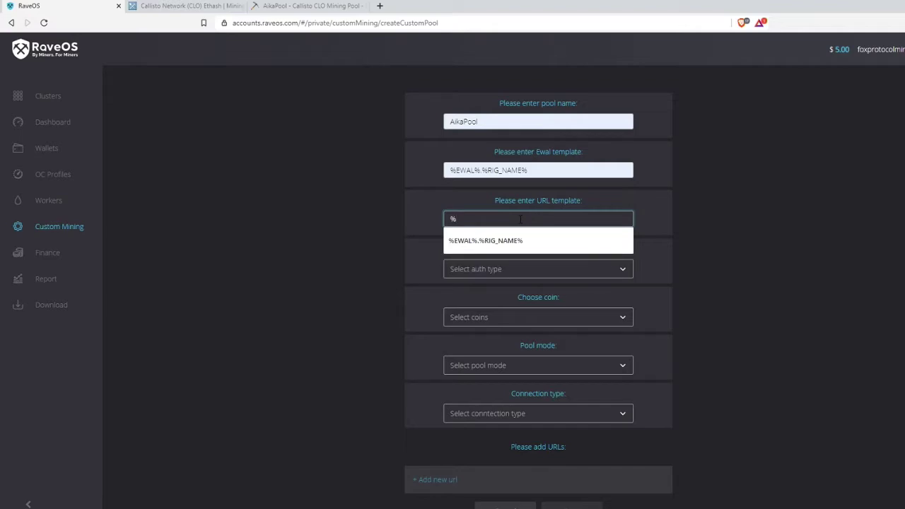
{"action": "type", "text": "URL%"}
{"action": "left_click", "coordinate": [320, 223]}
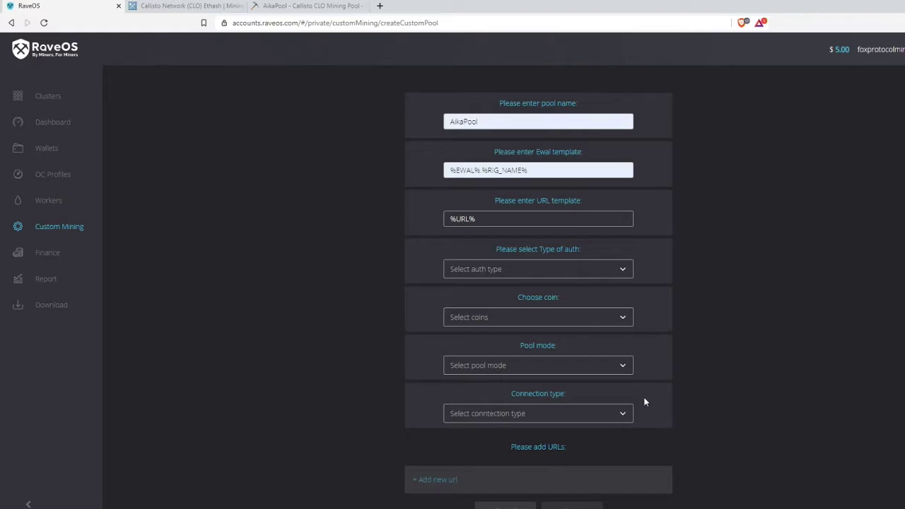
- Set the custom pool's authorization type to Wallet and choose Callisto (CLO) as its coin
{"action": "left_click", "coordinate": [527, 269]}
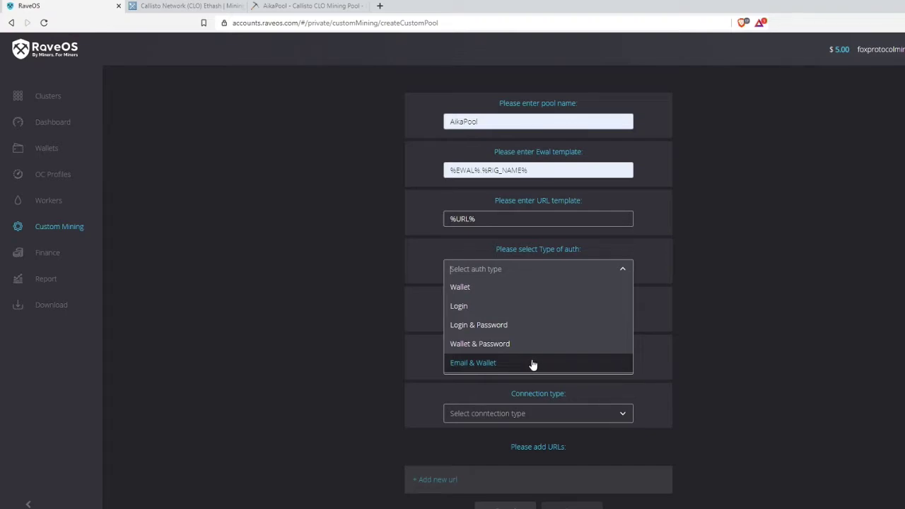
{"action": "left_click", "coordinate": [510, 295]}
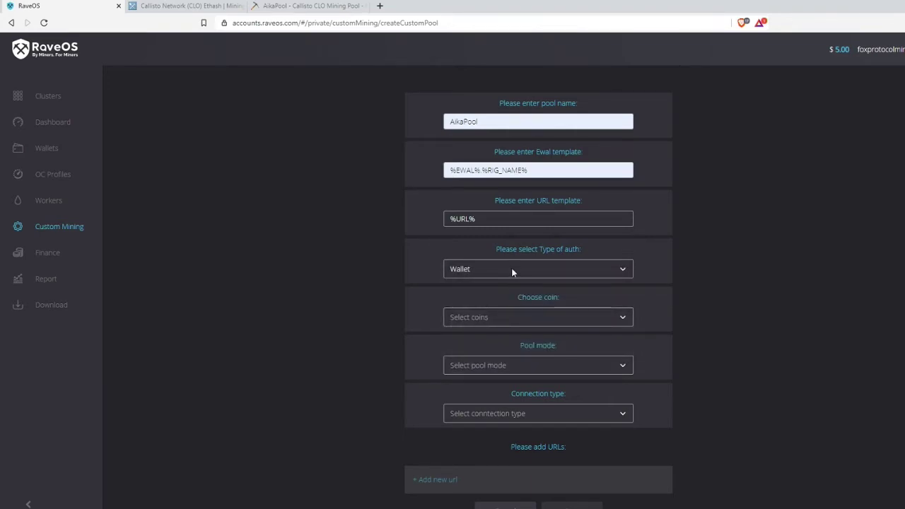
{"action": "scroll", "coordinate": [661, 328], "scroll_direction": "down", "scroll_amount": 1}
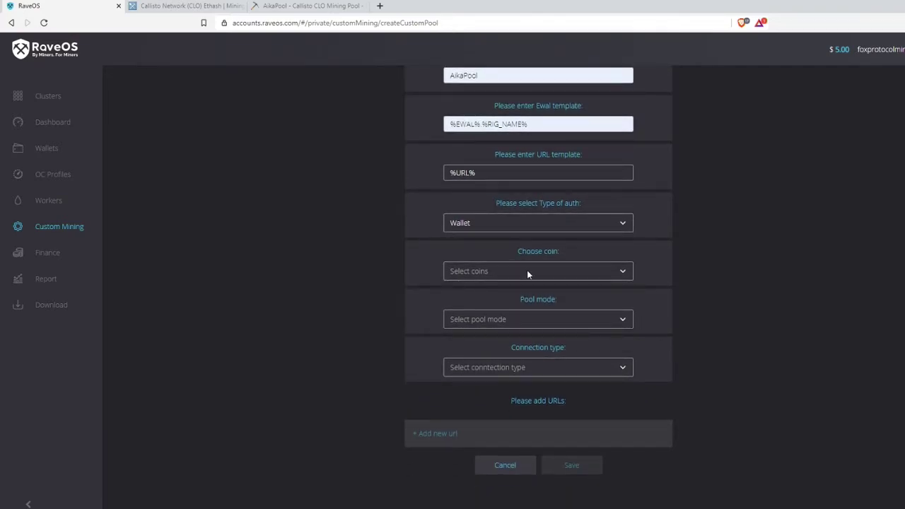
{"action": "left_click", "coordinate": [528, 271]}
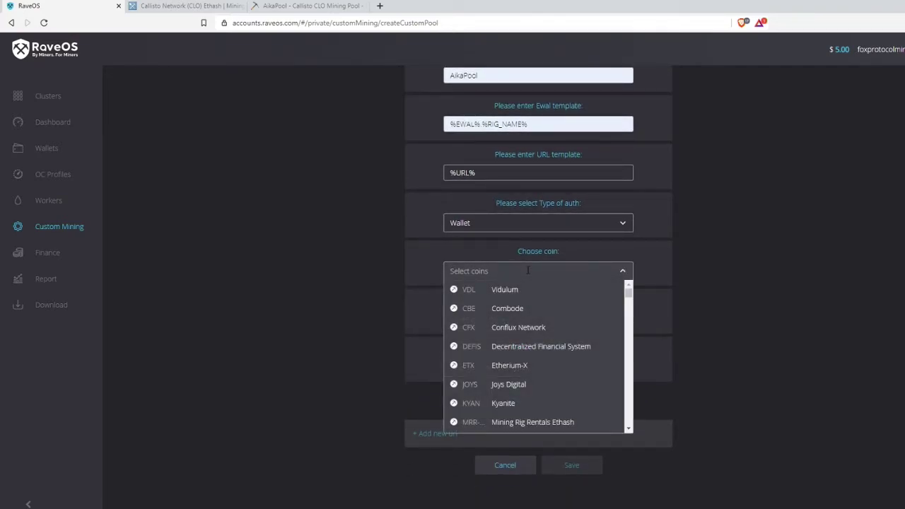
{"action": "type", "text": "call"}
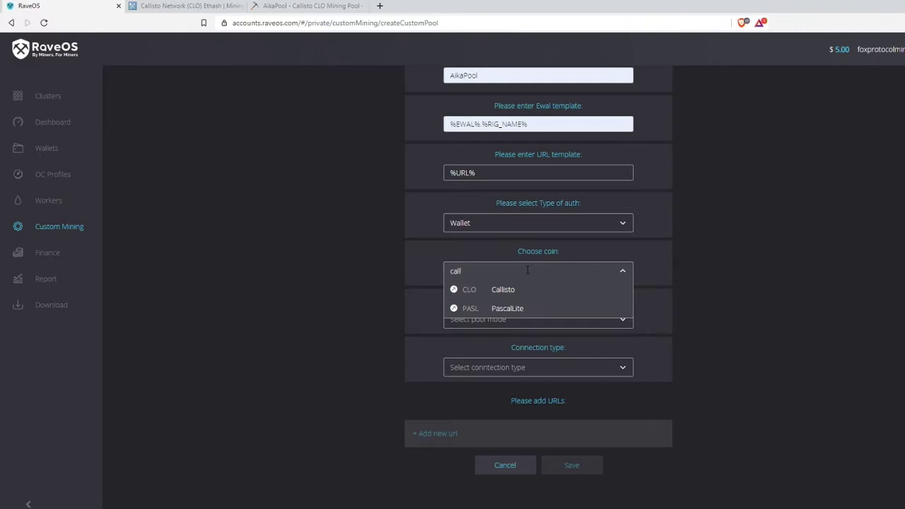
{"action": "left_click", "coordinate": [535, 290]}
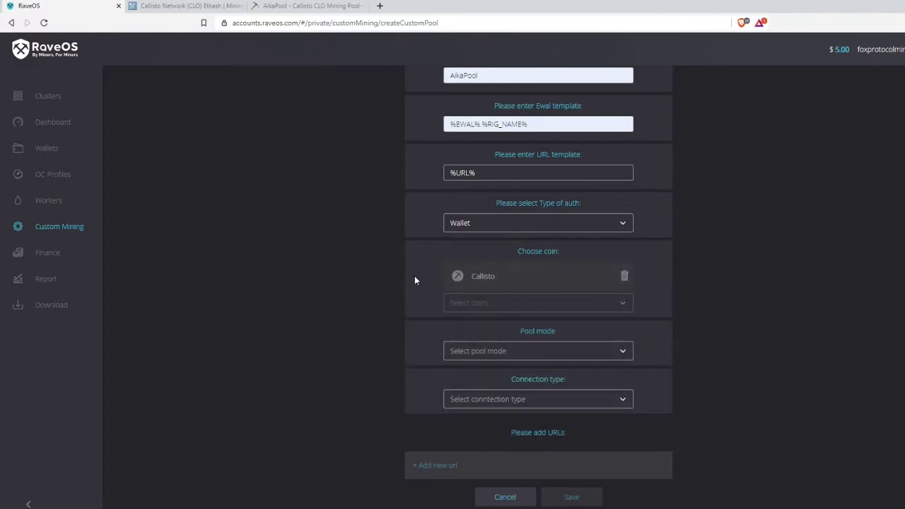
- Set both the pool mode and the connection type of the custom pool to default
{"action": "left_click", "coordinate": [529, 347]}
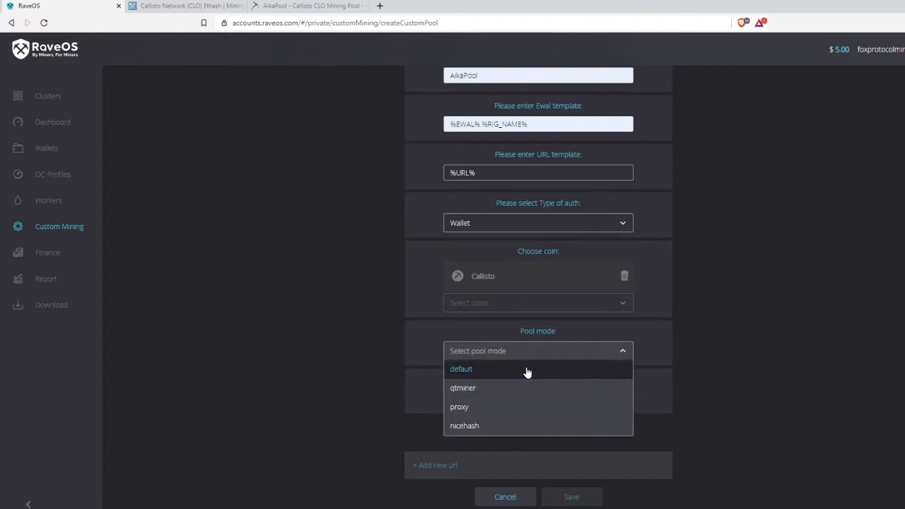
{"action": "left_click", "coordinate": [527, 370]}
{"action": "left_click", "coordinate": [540, 401]}
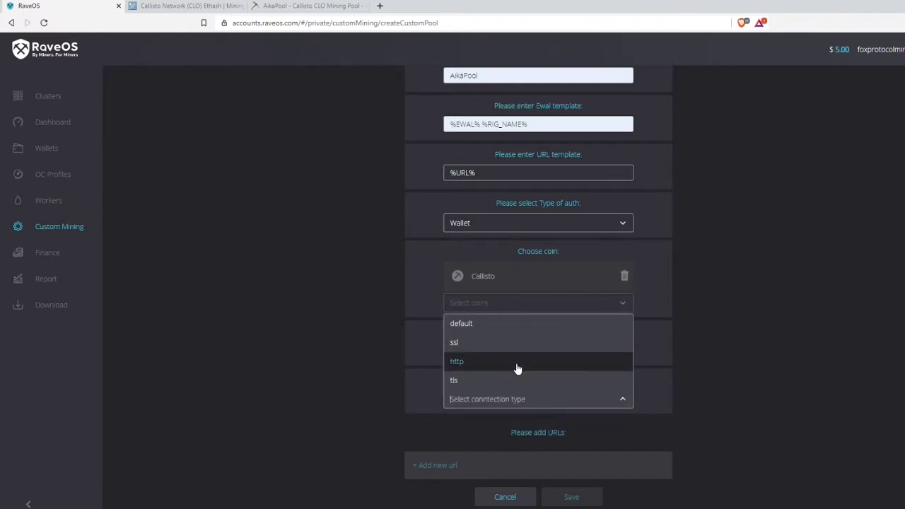
{"action": "left_click", "coordinate": [511, 324]}
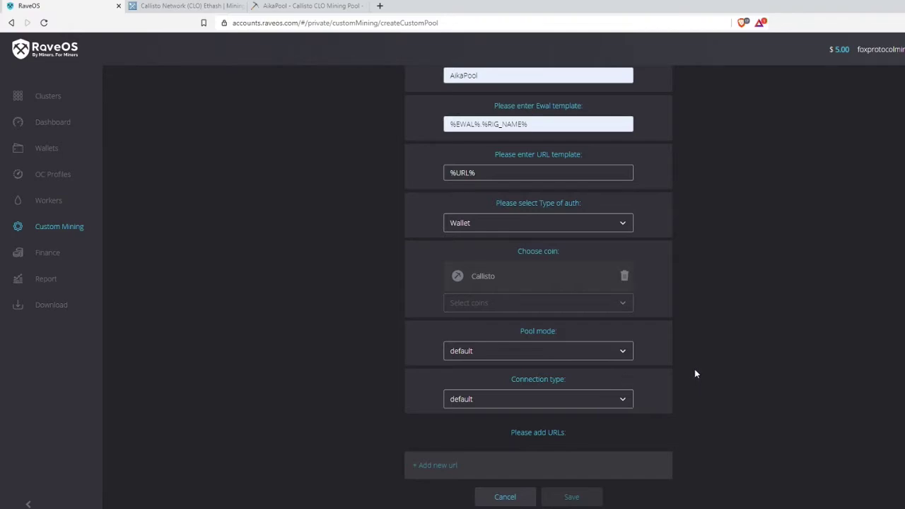
- Add a URL entry to the custom pool and paste stratum.aikapool.com:9874 as its address
{"action": "scroll", "coordinate": [695, 367], "scroll_direction": "up", "scroll_amount": 1}
{"action": "scroll", "coordinate": [696, 367], "scroll_direction": "down", "scroll_amount": 1}
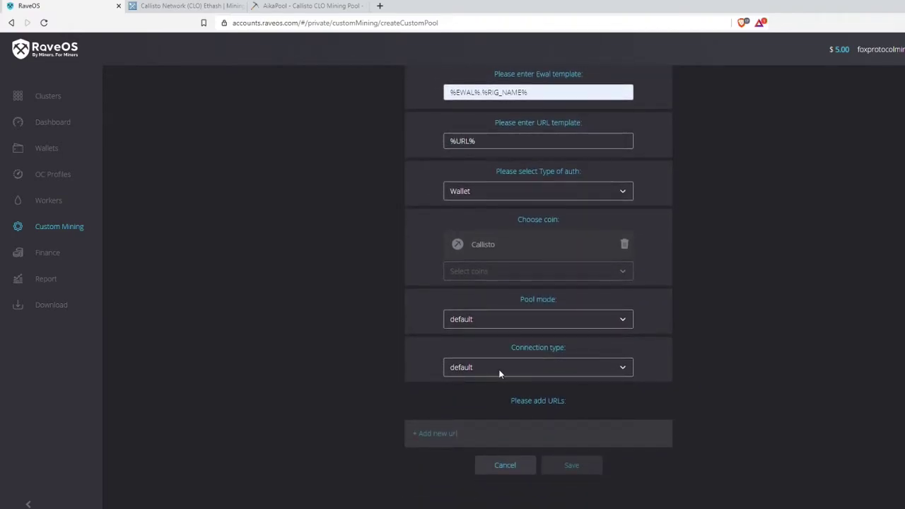
{"action": "left_click", "coordinate": [429, 436]}
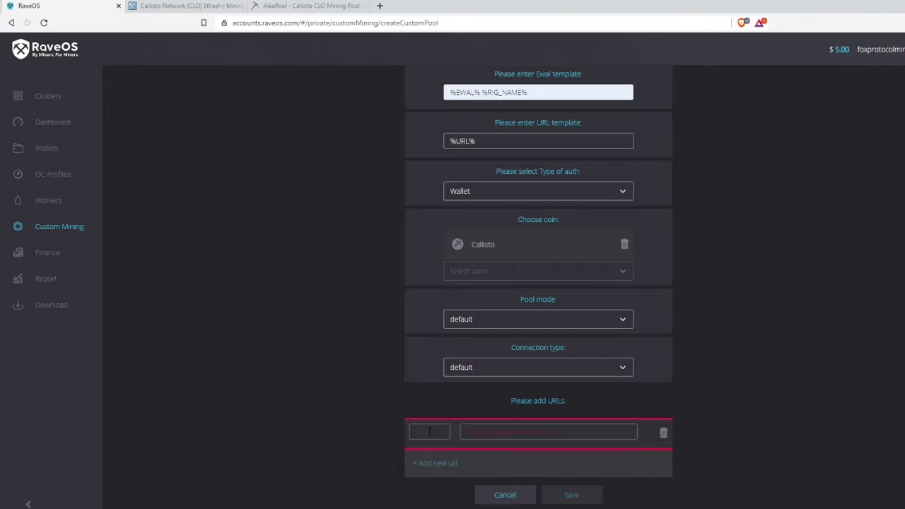
{"action": "right_click", "coordinate": [522, 433]}
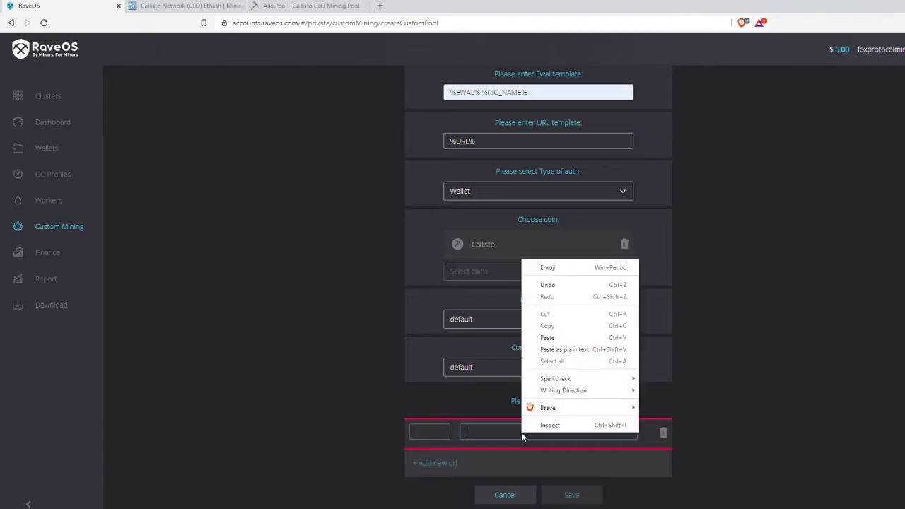
{"action": "left_click", "coordinate": [565, 338]}
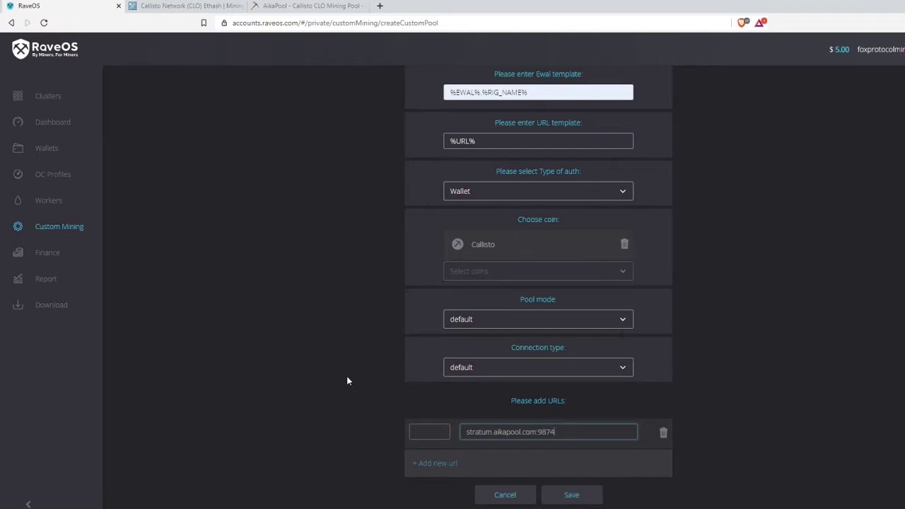
- Examine the stratum address and port in AikaPool's recommended miner command, then return to the RaveOS pool form
{"action": "left_click", "coordinate": [297, 6]}
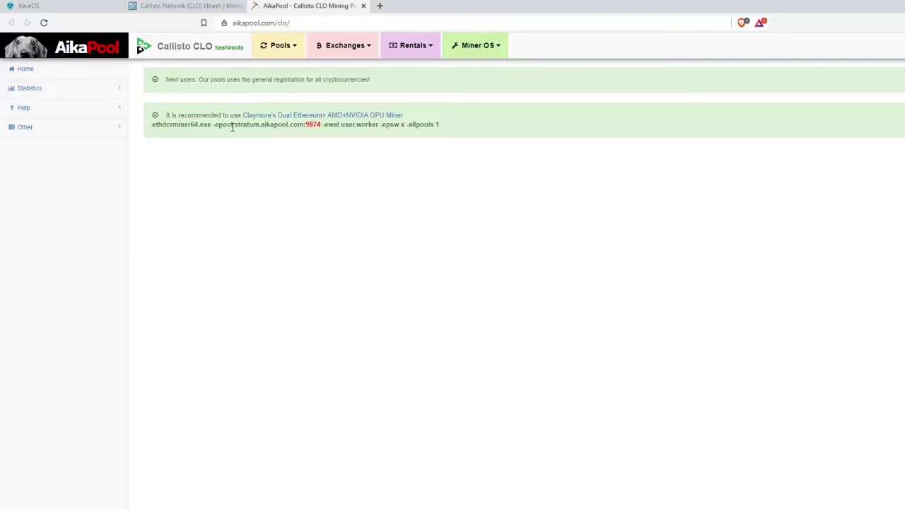
{"action": "left_click_drag", "start_coordinate": [234, 125], "coordinate": [319, 143]}
{"action": "left_click", "coordinate": [328, 182]}
{"action": "left_click_drag", "start_coordinate": [236, 124], "coordinate": [319, 143]}
{"action": "left_click", "coordinate": [252, 177]}
{"action": "left_click", "coordinate": [299, 176]}
{"action": "left_click_drag", "start_coordinate": [234, 124], "coordinate": [318, 142]}
{"action": "left_click", "coordinate": [283, 163]}
{"action": "left_click", "coordinate": [30, 5]}
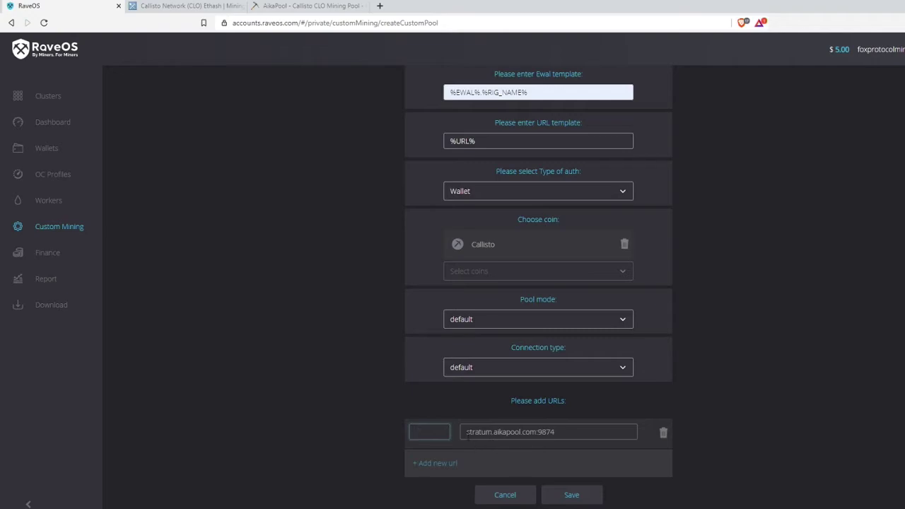
{"action": "left_click_drag", "start_coordinate": [466, 431], "coordinate": [556, 433]}
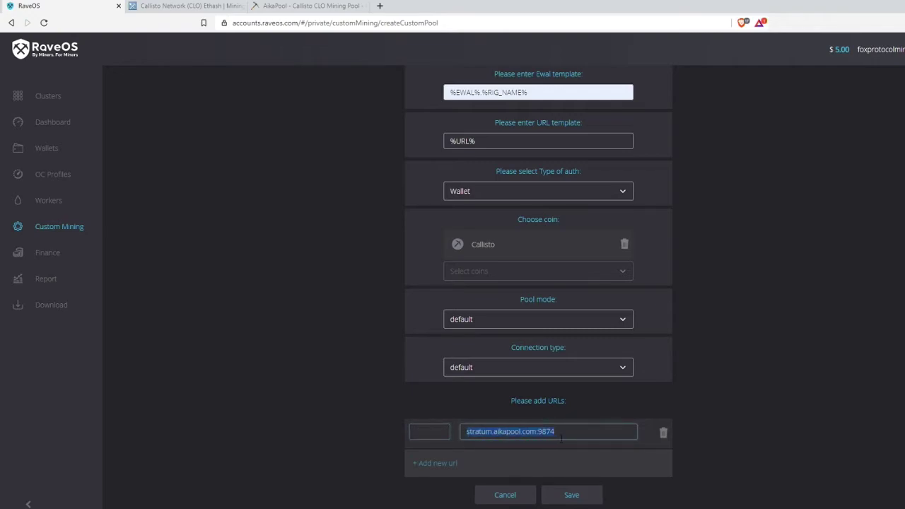
{"action": "left_click", "coordinate": [578, 461]}
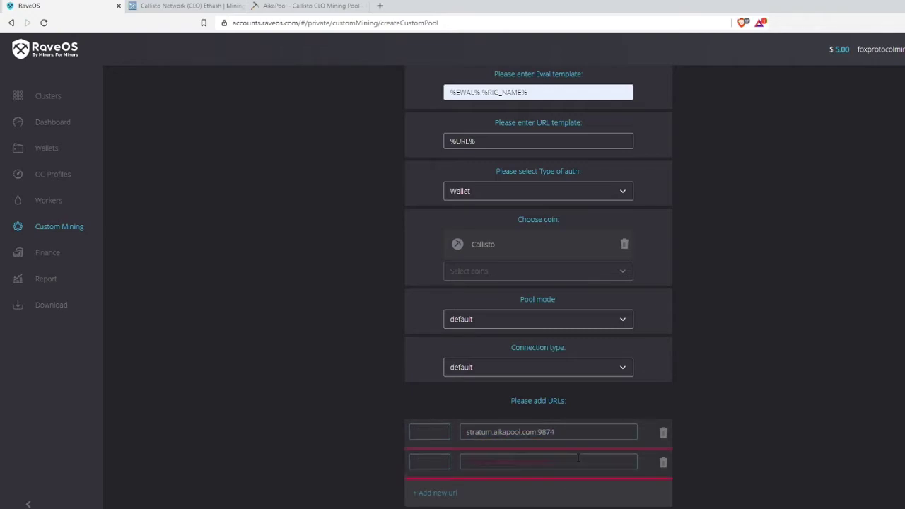
{"action": "left_click", "coordinate": [664, 465]}
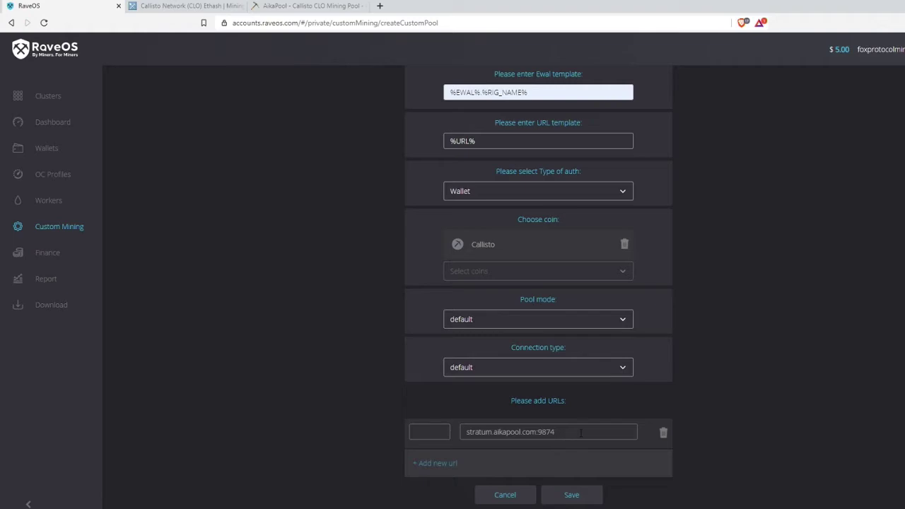
- Review the entered stratum address and save the AikaPool custom pool
{"action": "left_click_drag", "start_coordinate": [575, 434], "coordinate": [466, 433]}
{"action": "left_click", "coordinate": [724, 380]}
{"action": "left_click", "coordinate": [574, 498]}
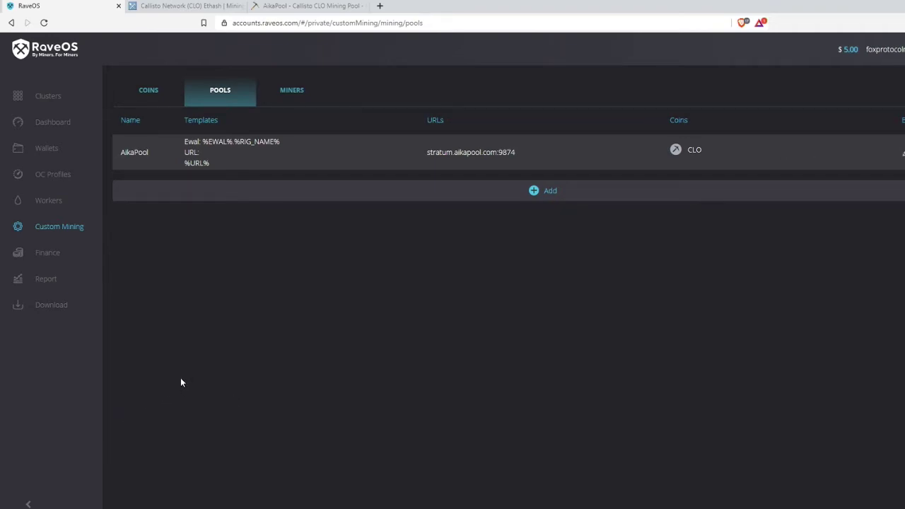
- Create a new wallet named Callisto in the Wallets section
{"action": "left_click", "coordinate": [54, 154]}
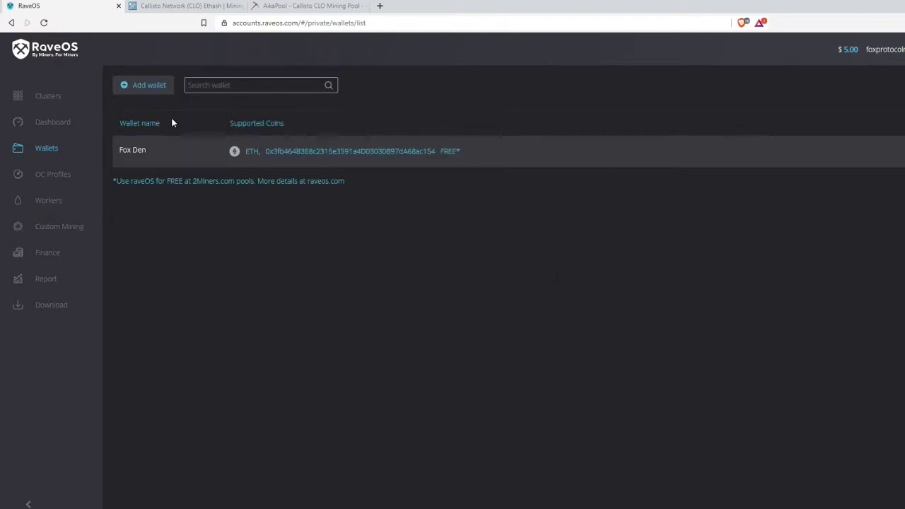
{"action": "left_click", "coordinate": [154, 88]}
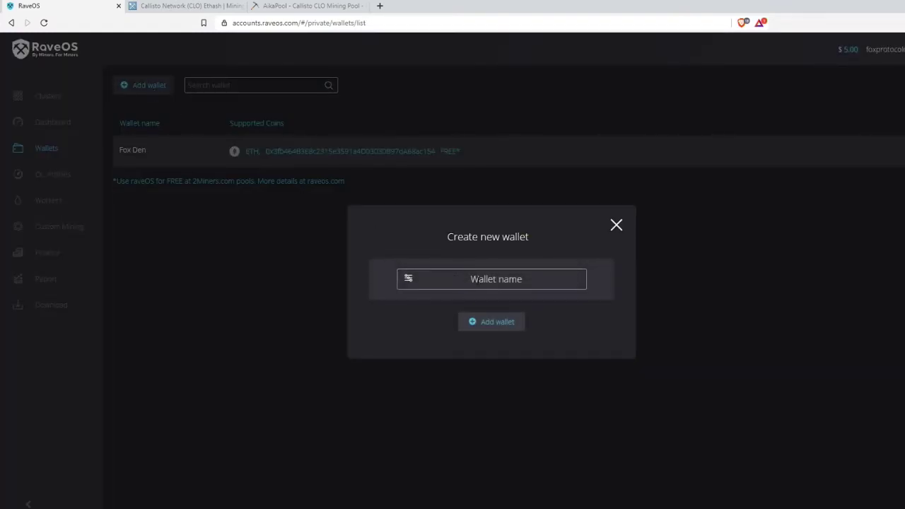
{"action": "left_click", "coordinate": [465, 277]}
{"action": "type", "text": "Callisto"}
{"action": "left_click", "coordinate": [506, 324]}
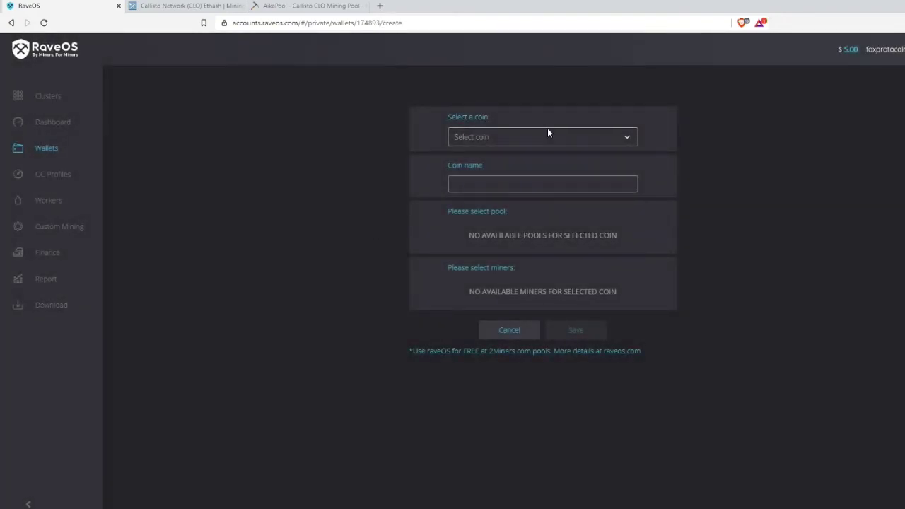
- Search the coin list for "call" and choose Callisto (CLO) as the wallet's coin
{"action": "left_click", "coordinate": [548, 135]}
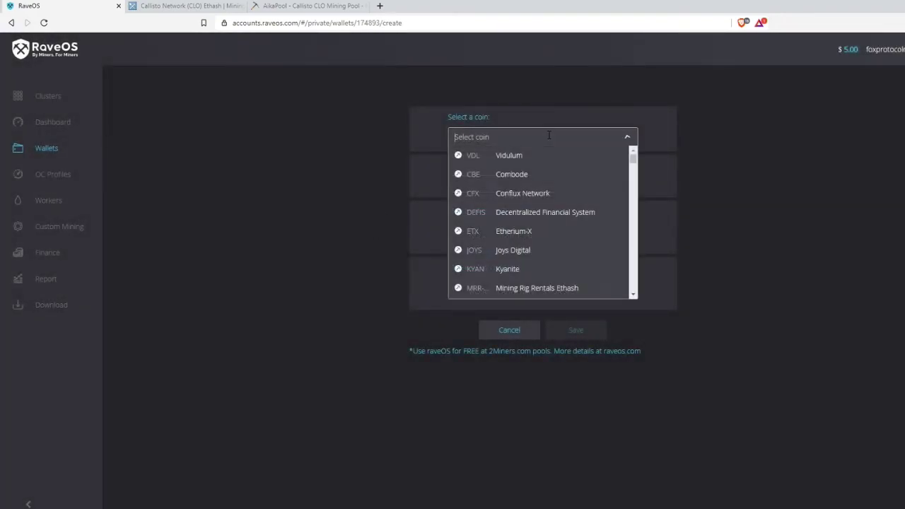
{"action": "type", "text": "ca"}
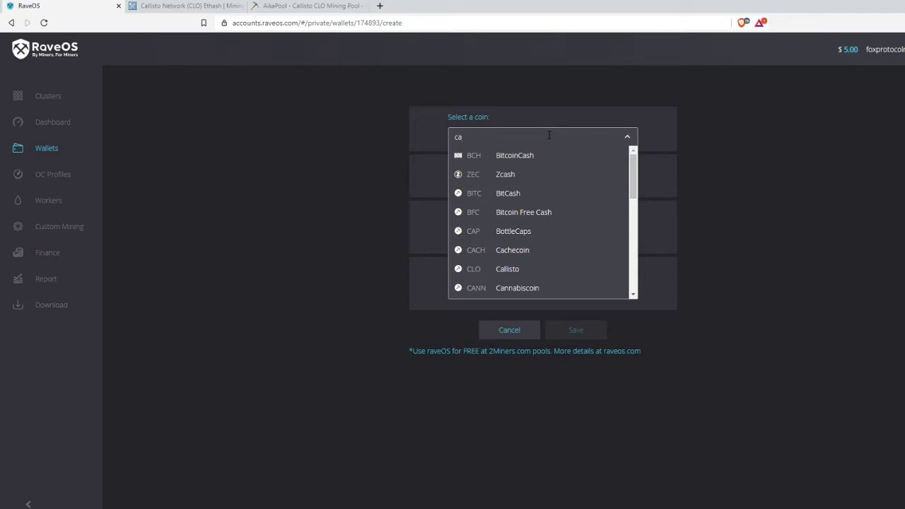
{"action": "type", "text": "ll"}
{"action": "left_click", "coordinate": [532, 156]}
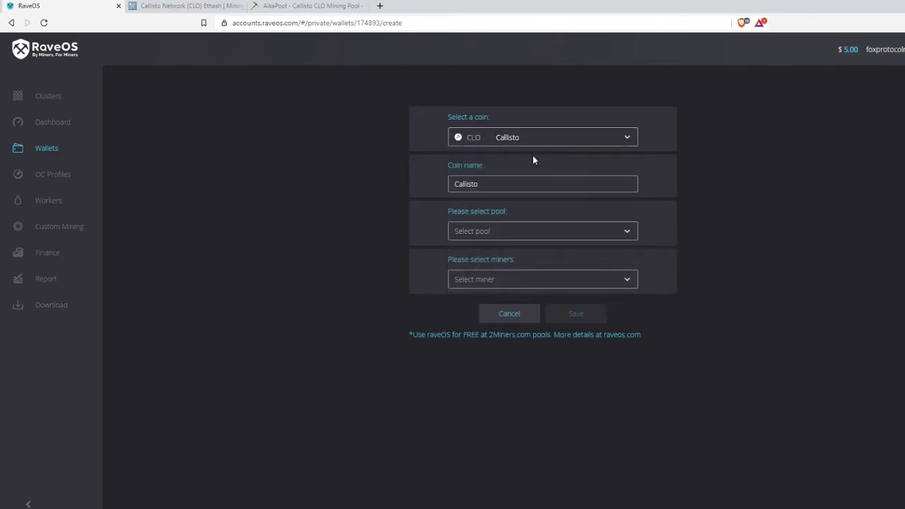
- Choose AikaPool as the wallet's pool and enable its stratum.aikapool.com:9874 URL
{"action": "left_click", "coordinate": [516, 233]}
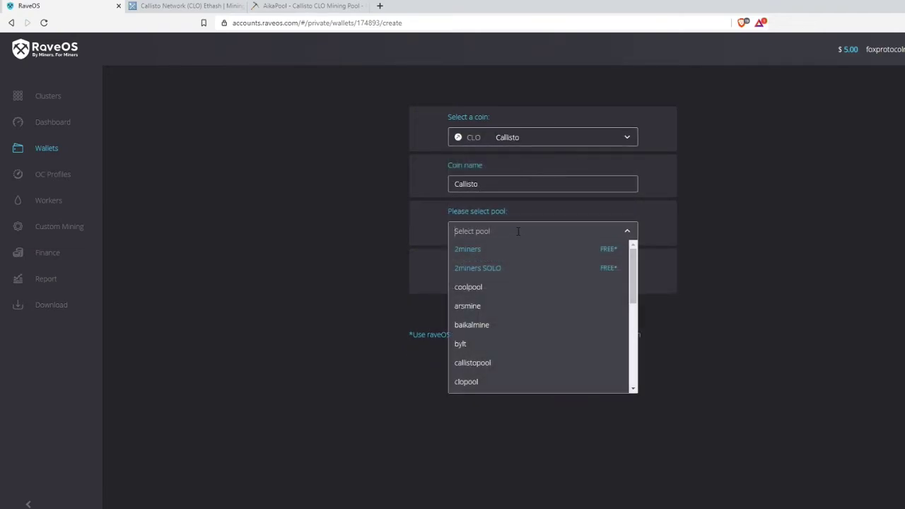
{"action": "mouse_move", "coordinate": [633, 273]}
{"action": "left_mouse_down"}
{"action": "mouse_move", "coordinate": [634, 320]}
{"action": "mouse_move", "coordinate": [629, 270]}
{"action": "left_mouse_up"}
{"action": "left_click_drag", "start_coordinate": [635, 275], "coordinate": [633, 362]}
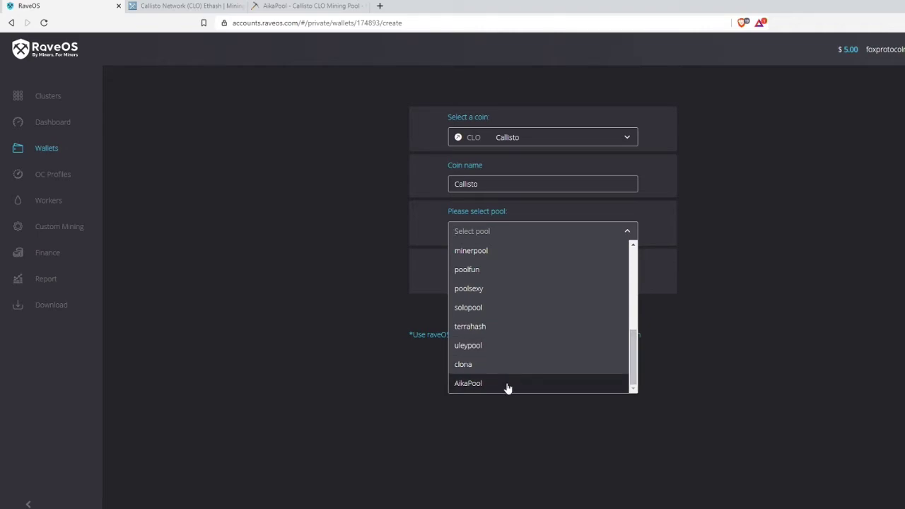
{"action": "mouse_move", "coordinate": [636, 358]}
{"action": "left_mouse_down"}
{"action": "mouse_move", "coordinate": [639, 260]}
{"action": "mouse_move", "coordinate": [639, 364]}
{"action": "left_mouse_up"}
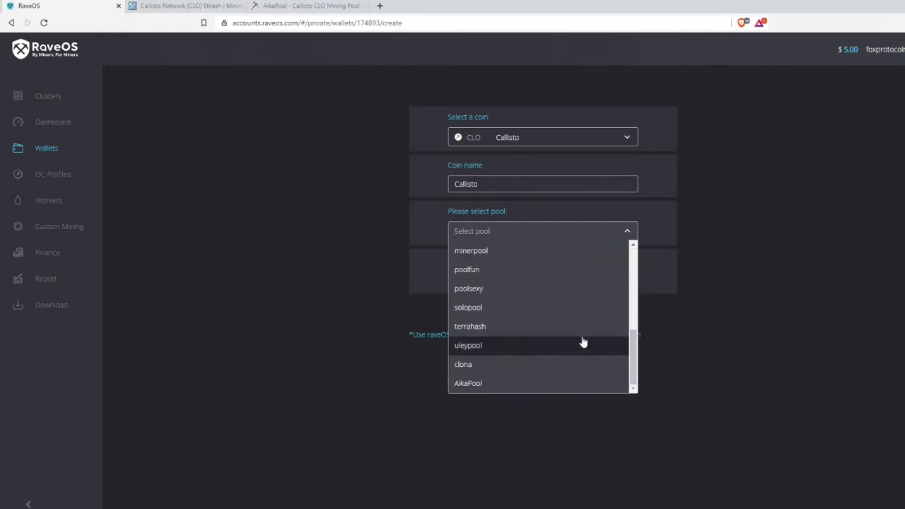
{"action": "left_click", "coordinate": [537, 386]}
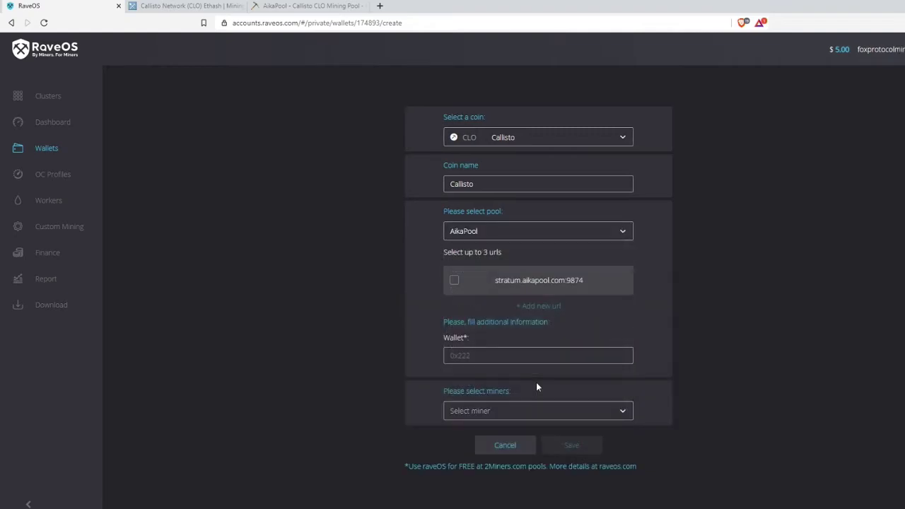
{"action": "left_click", "coordinate": [454, 281]}
- Copy the Callisto wallet address from the Video's Only text file on the desktop, and minimize the file
{"action": "left_click", "coordinate": [458, 355]}
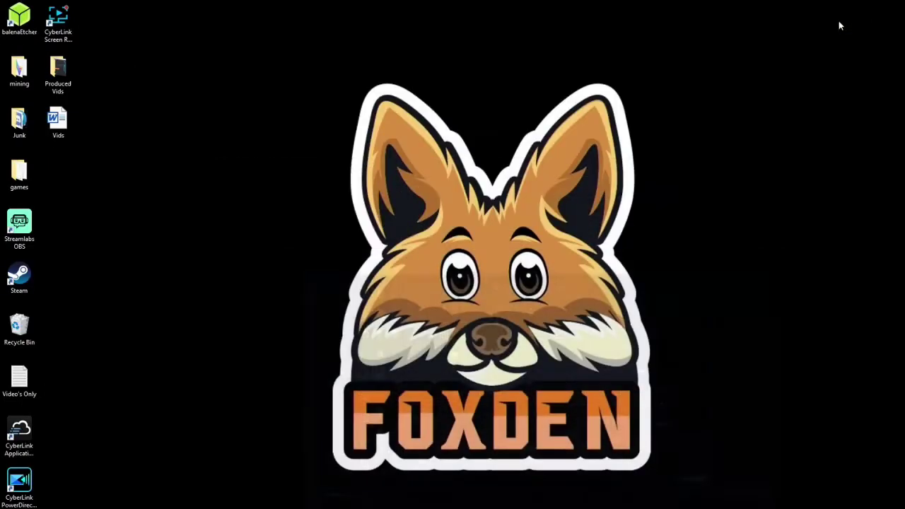
{"action": "double_click", "coordinate": [19, 380]}
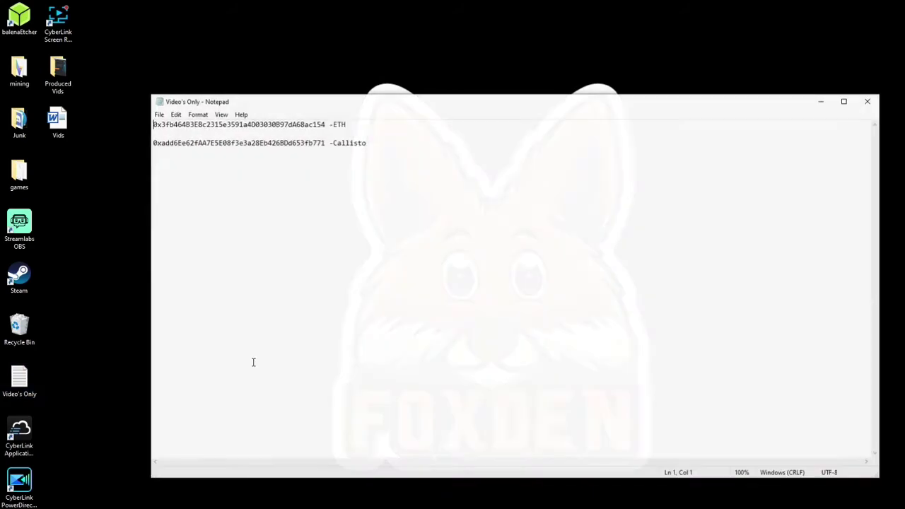
{"action": "left_click_drag", "start_coordinate": [325, 143], "coordinate": [154, 143]}
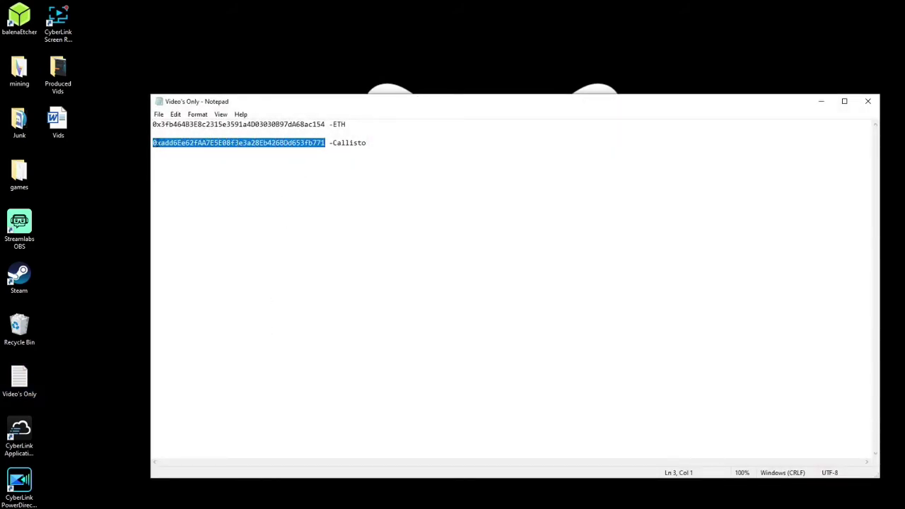
{"action": "right_click", "coordinate": [161, 142]}
{"action": "left_click", "coordinate": [208, 176]}
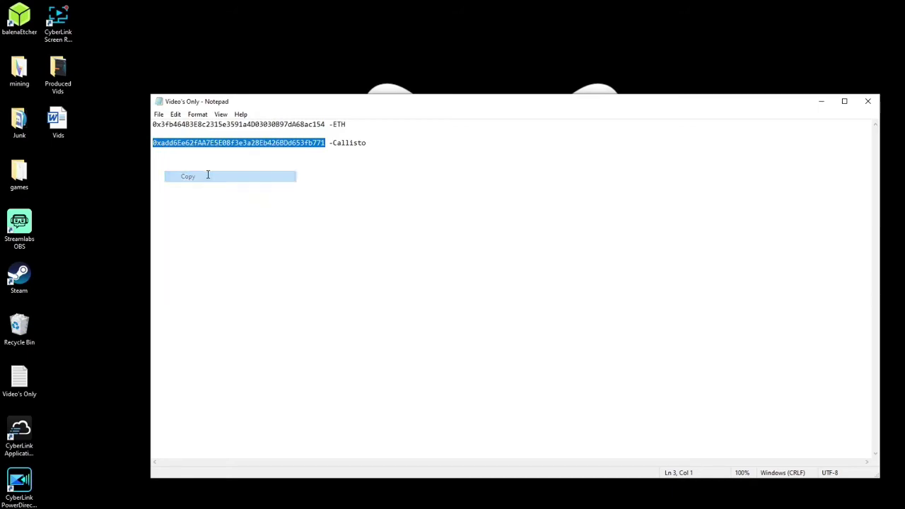
{"action": "left_click", "coordinate": [115, 157]}
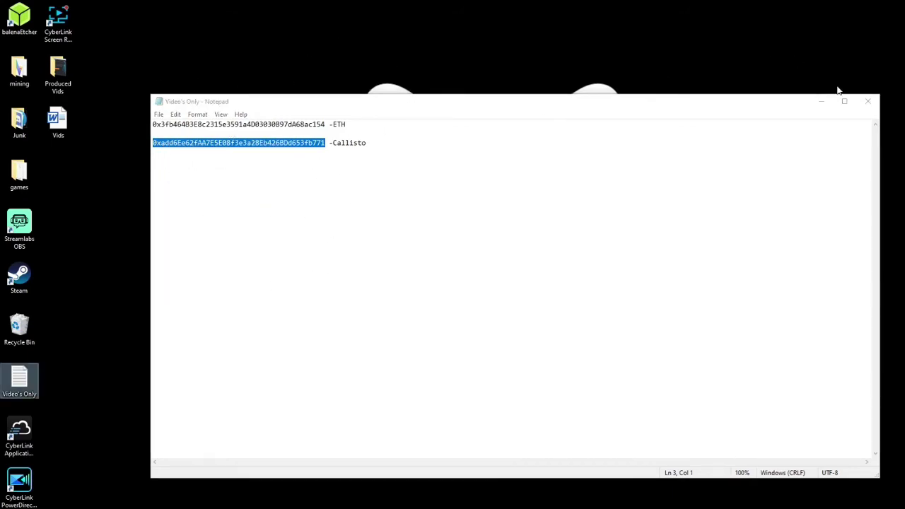
{"action": "left_click", "coordinate": [821, 101]}
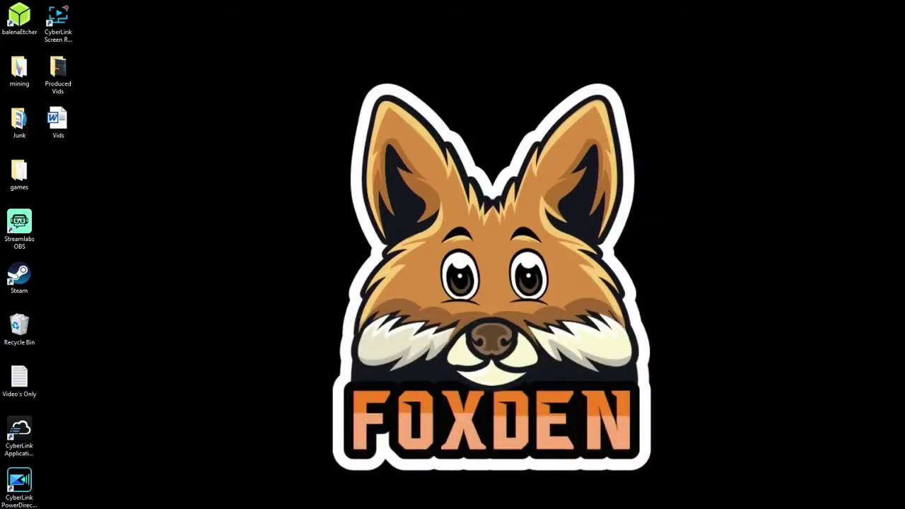
- Return to RaveOS in the browser and paste the copied Callisto address as the wallet
{"action": "mouse_move", "coordinate": [515, 507]}
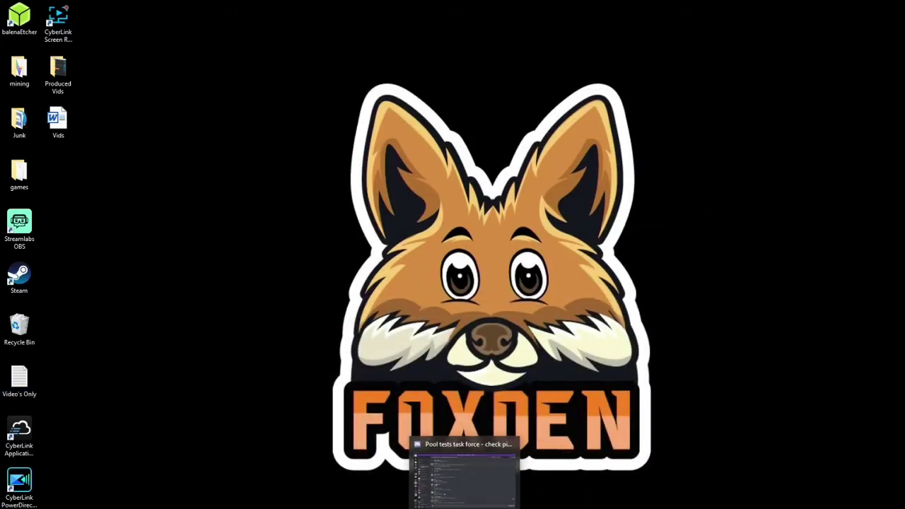
{"action": "left_click", "coordinate": [465, 508]}
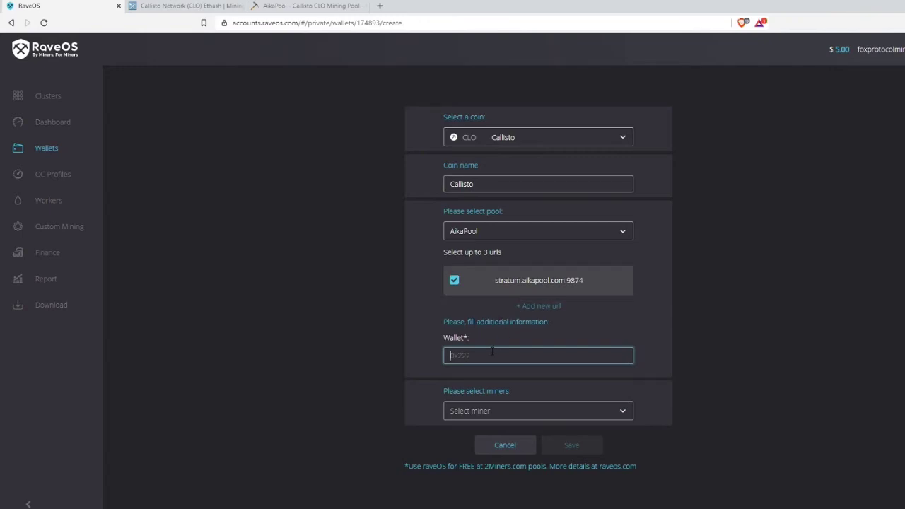
{"action": "right_click", "coordinate": [491, 350]}
{"action": "left_click", "coordinate": [551, 430]}
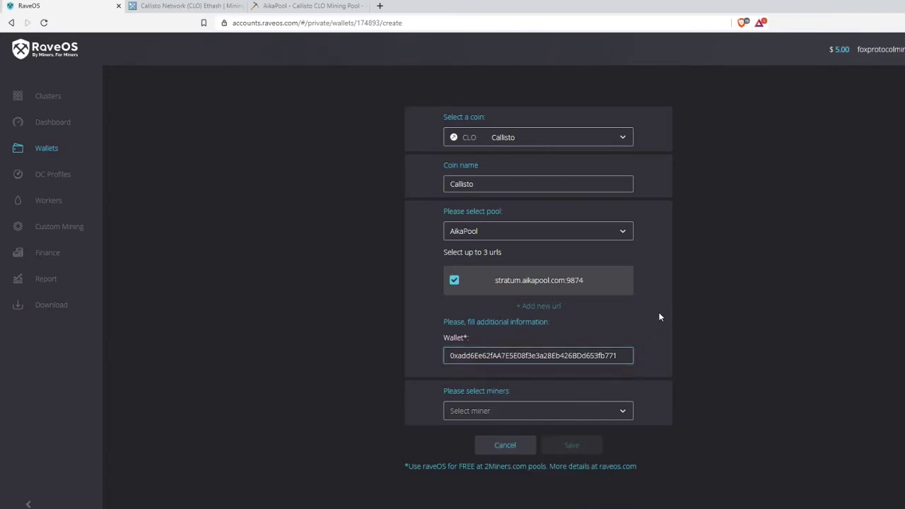
- Add lolMiner 1.24a as the miner for the Callisto coin and save the configuration
{"action": "scroll", "coordinate": [637, 325], "scroll_direction": "down", "scroll_amount": 1}
{"action": "left_click", "coordinate": [524, 359]}
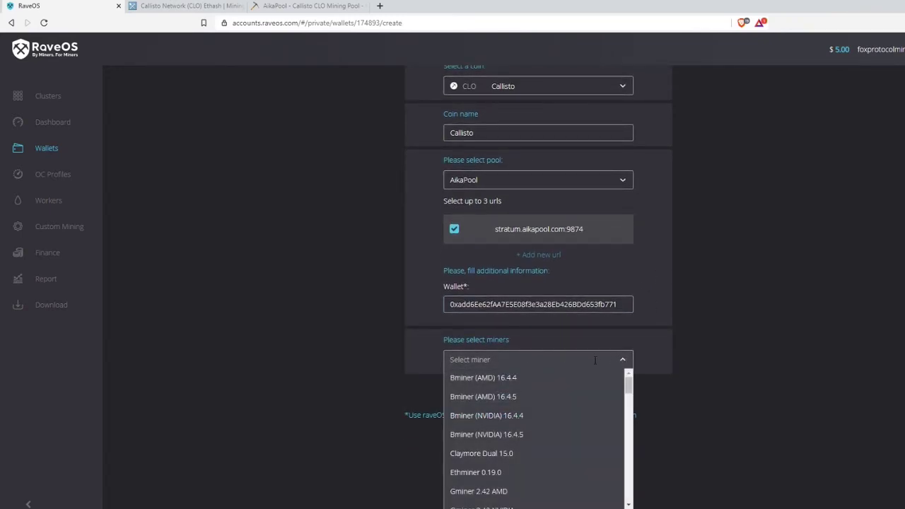
{"action": "scroll", "coordinate": [669, 330], "scroll_direction": "down", "scroll_amount": 1}
{"action": "scroll", "coordinate": [538, 375], "scroll_direction": "down", "scroll_amount": 3}
{"action": "scroll", "coordinate": [555, 372], "scroll_direction": "down", "scroll_amount": 15}
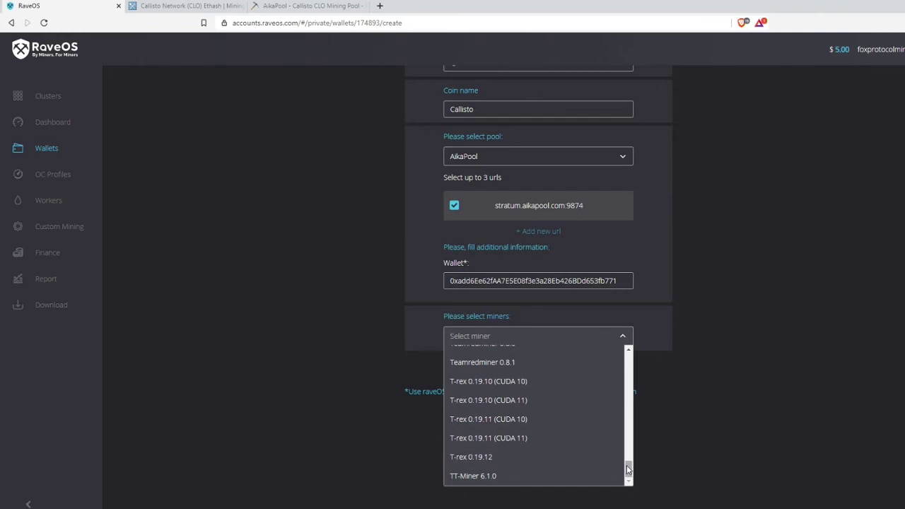
{"action": "scroll", "coordinate": [636, 463], "scroll_direction": "up", "scroll_amount": 2}
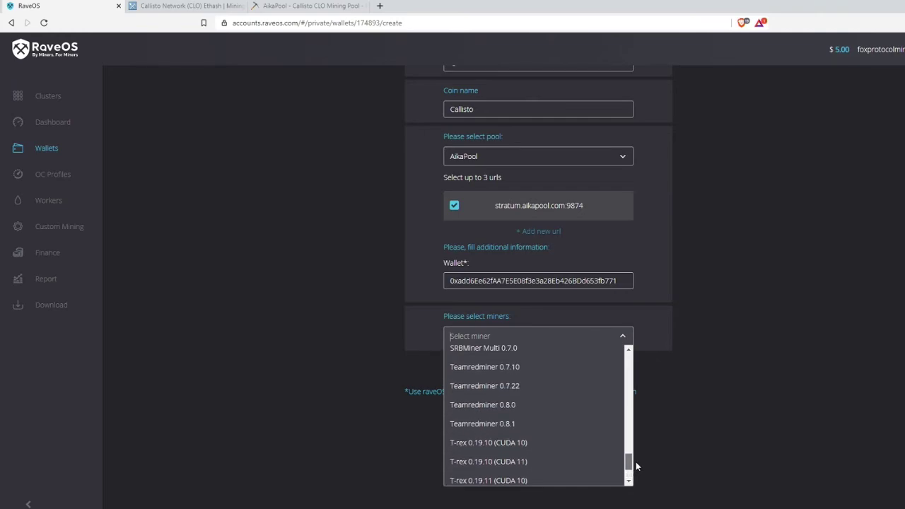
{"action": "left_click_drag", "start_coordinate": [636, 462], "coordinate": [633, 389]}
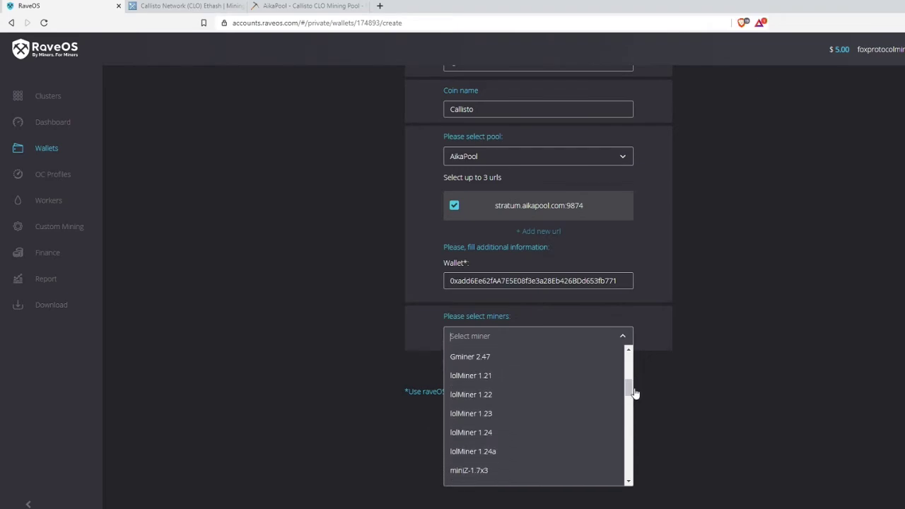
{"action": "left_click", "coordinate": [559, 452]}
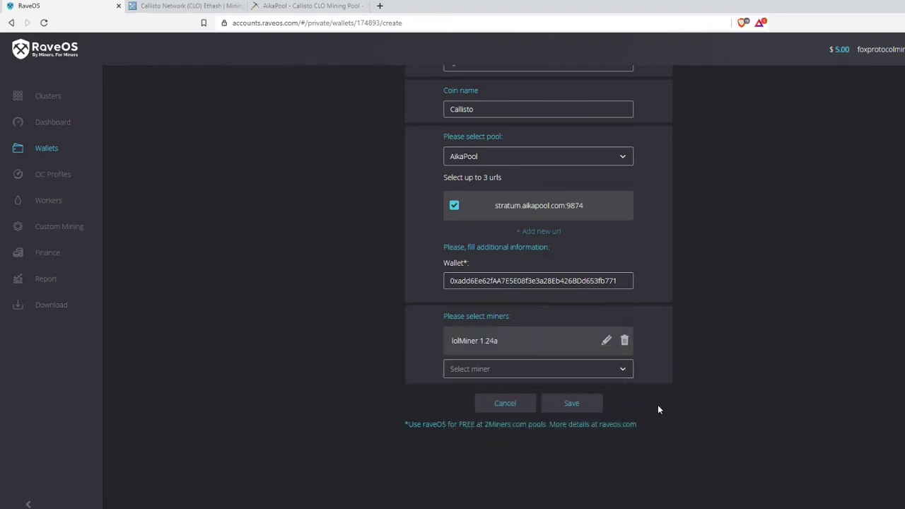
{"action": "left_click", "coordinate": [586, 404]}
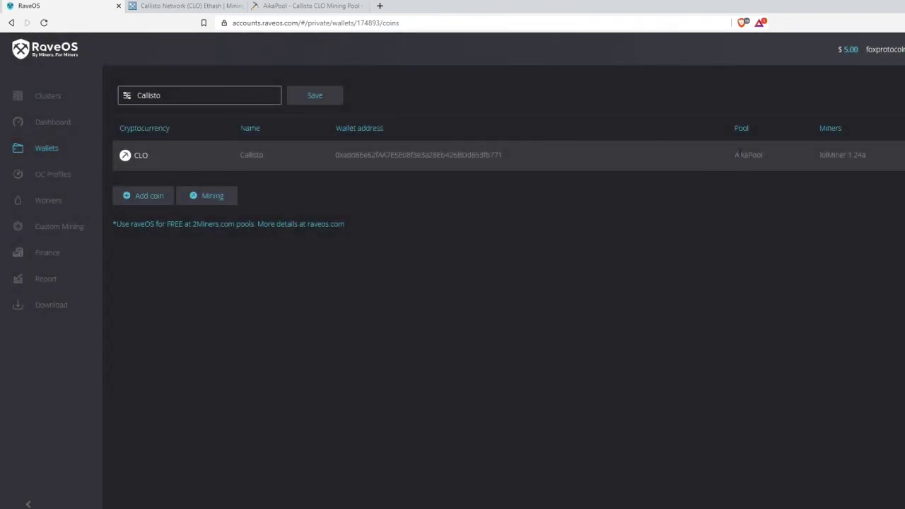
- Open the mining settings of the FoxDen worker from the dashboard and switch its wallet to Callisto
{"action": "left_click", "coordinate": [43, 123]}
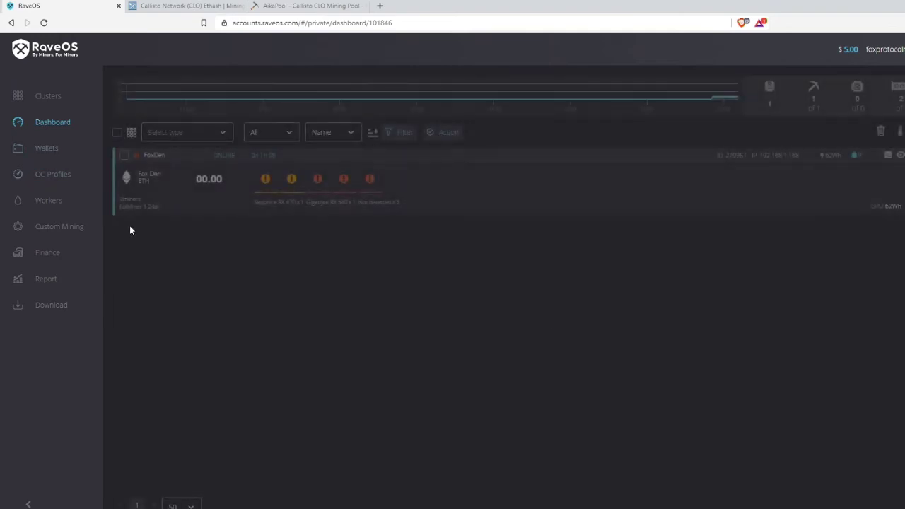
{"action": "left_click", "coordinate": [155, 159]}
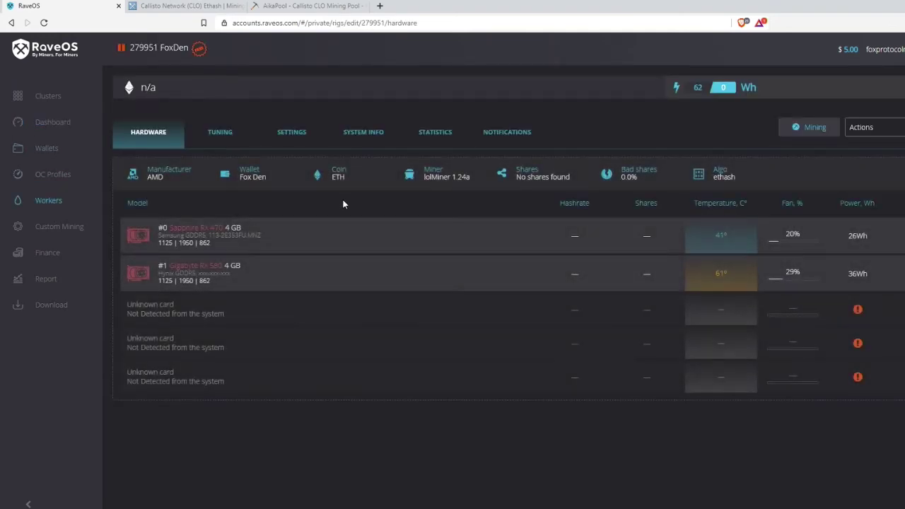
{"action": "left_click", "coordinate": [822, 127]}
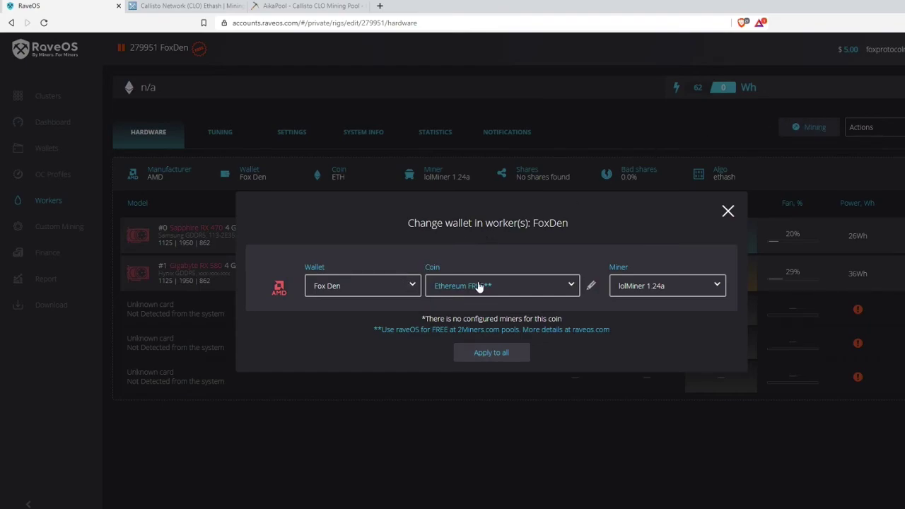
{"action": "left_click", "coordinate": [485, 286]}
{"action": "left_click", "coordinate": [415, 285]}
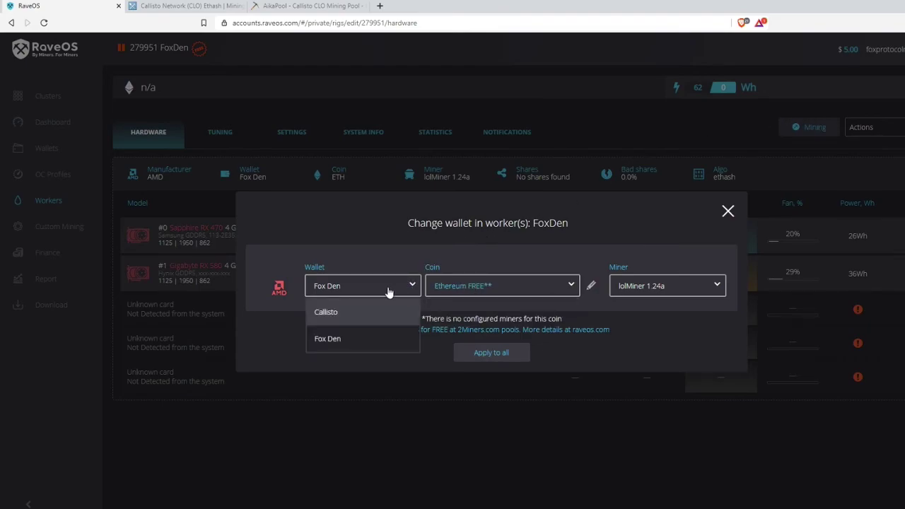
{"action": "left_click", "coordinate": [368, 315]}
- Set the worker's coin to Callisto and its miner to lolMiner 1.24a, and apply the change to all
{"action": "left_click", "coordinate": [486, 291]}
{"action": "left_click", "coordinate": [489, 312]}
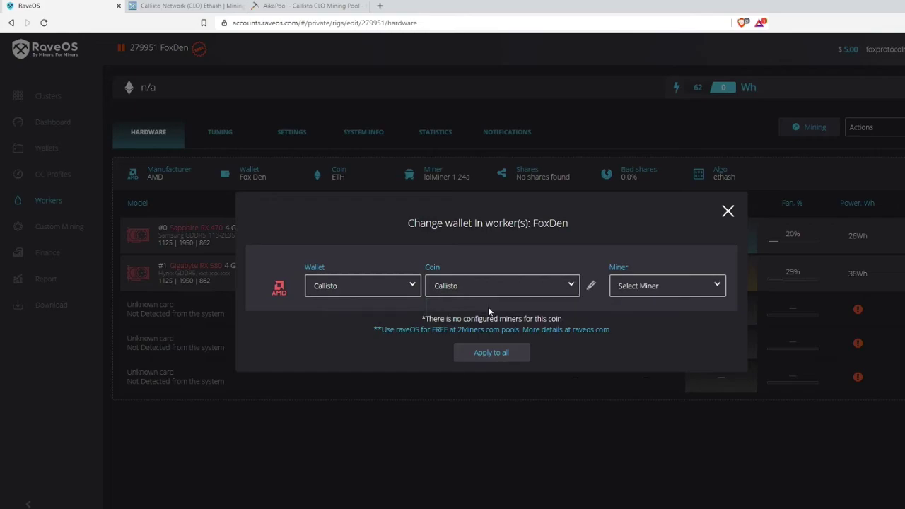
{"action": "left_click", "coordinate": [665, 291]}
{"action": "left_click", "coordinate": [664, 312]}
{"action": "left_click", "coordinate": [493, 361]}
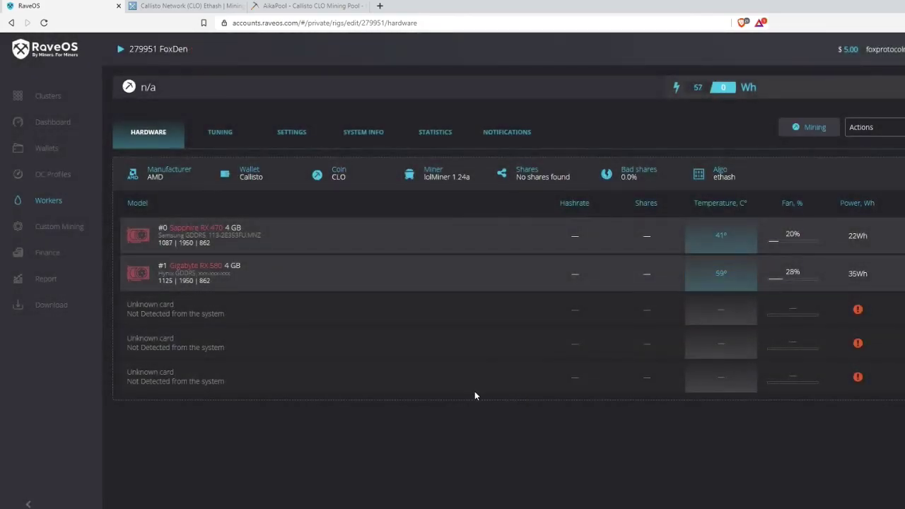
- Check the FoxDen worker on the dashboard and open its worker logs
{"action": "left_click", "coordinate": [54, 123]}
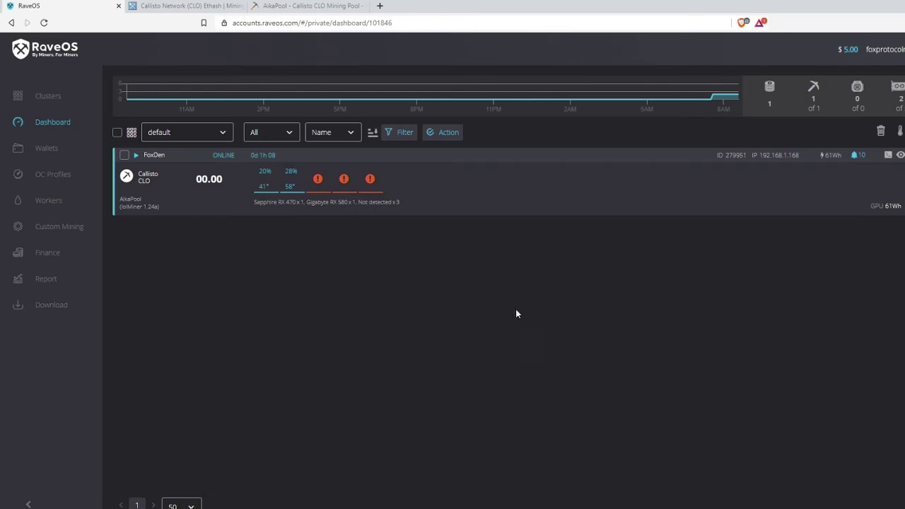
{"action": "left_click", "coordinate": [154, 155]}
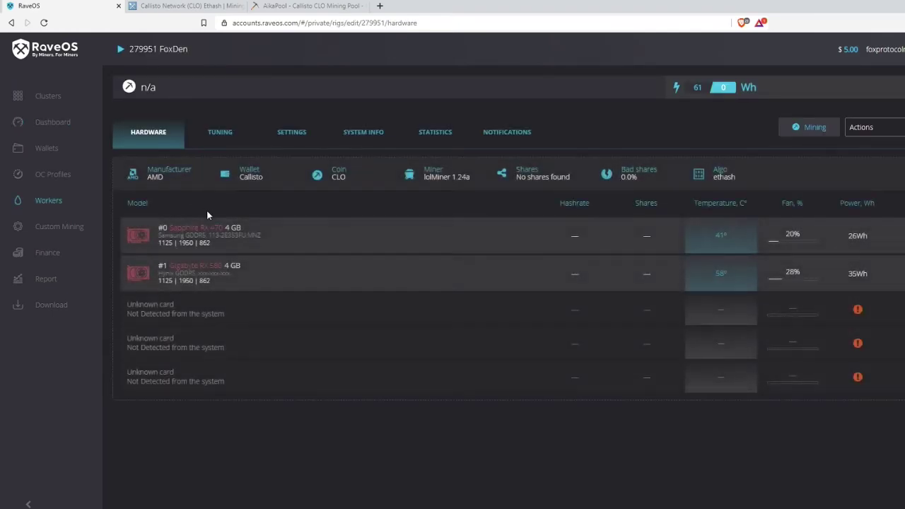
{"action": "left_click", "coordinate": [886, 131]}
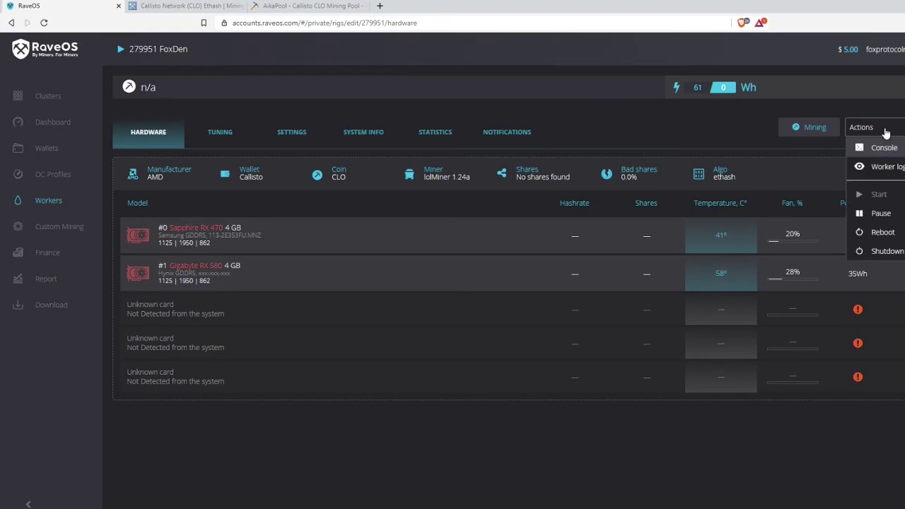
{"action": "left_click", "coordinate": [898, 167]}
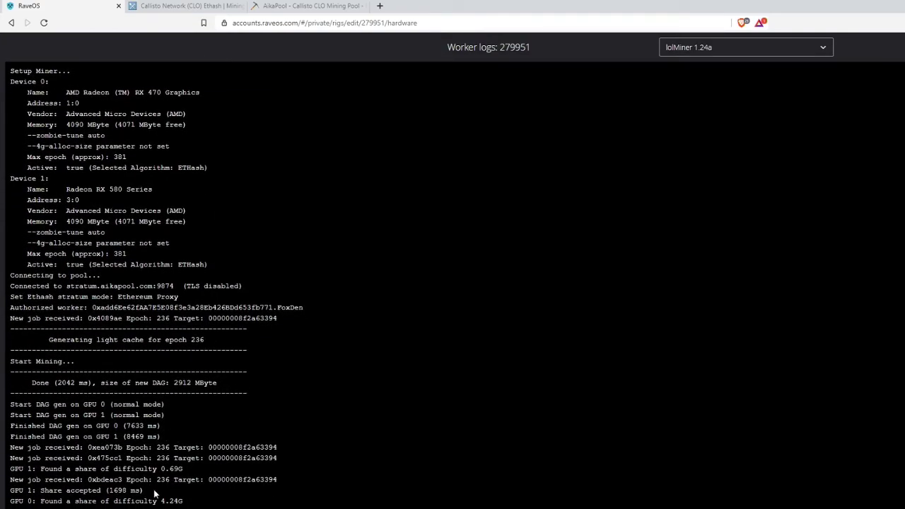
- Examine the pool connection, DAG generation and share entries in the lolMiner log, and close the log
{"action": "left_click_drag", "start_coordinate": [138, 508], "coordinate": [20, 437]}
{"action": "left_click_drag", "start_coordinate": [10, 275], "coordinate": [182, 286]}
{"action": "scroll", "coordinate": [296, 370], "scroll_direction": "up", "scroll_amount": 3}
{"action": "scroll", "coordinate": [286, 365], "scroll_direction": "up", "scroll_amount": 3}
{"action": "scroll", "coordinate": [288, 365], "scroll_direction": "down", "scroll_amount": 3}
{"action": "left_click_drag", "start_coordinate": [26, 264], "coordinate": [339, 503]}
{"action": "left_click", "coordinate": [189, 350]}
{"action": "key", "text": "Escape"}
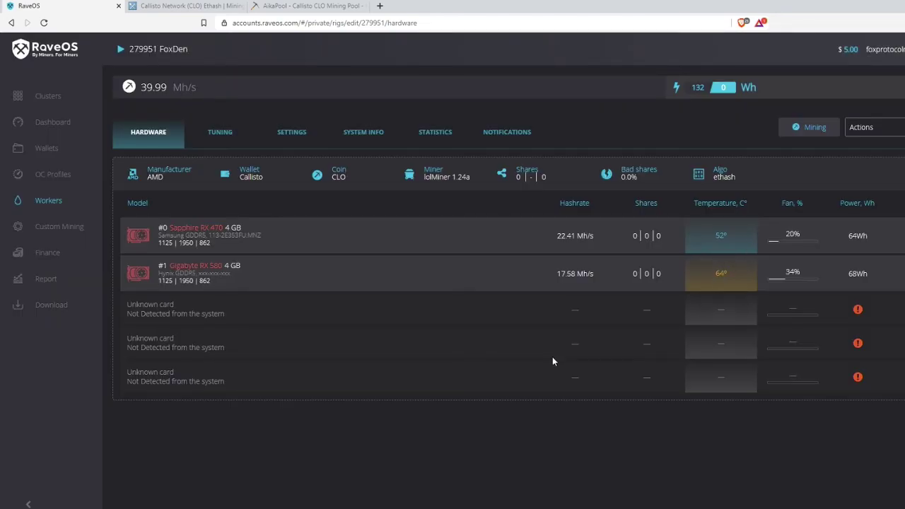
- Examine the hashrates of the two detected GPUs and the worker's overall status on the dashboard
{"action": "left_click_drag", "start_coordinate": [548, 236], "coordinate": [599, 278]}
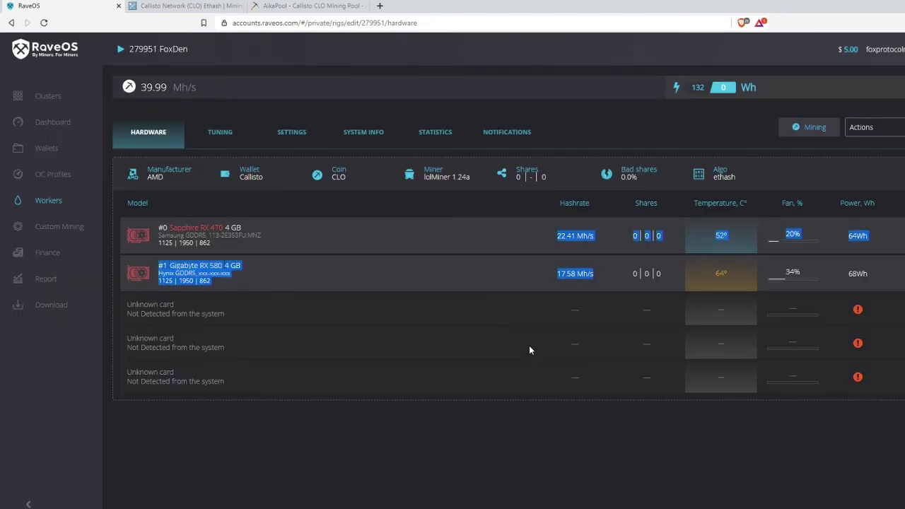
{"action": "left_click", "coordinate": [516, 324]}
{"action": "left_click", "coordinate": [44, 122]}
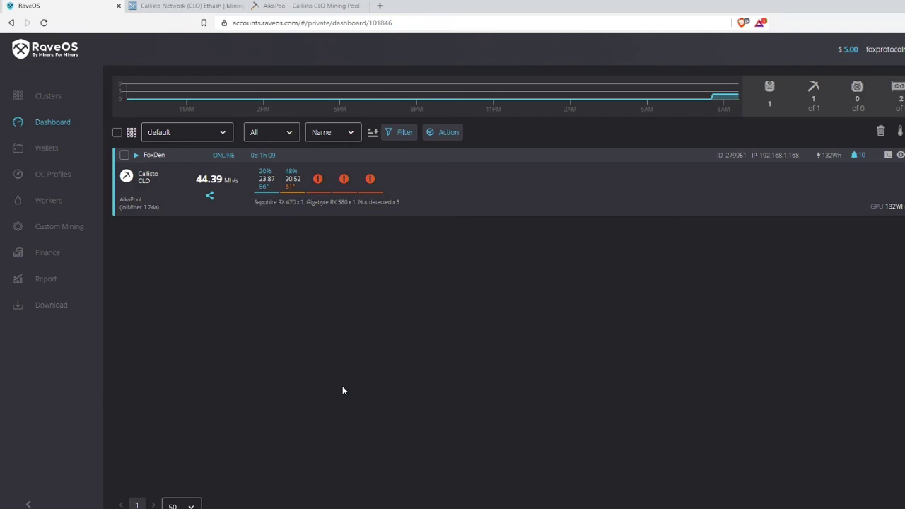
- Review the custom coins and custom miners sections of Custom Mining, and return to the dashboard
{"action": "left_click", "coordinate": [50, 230]}
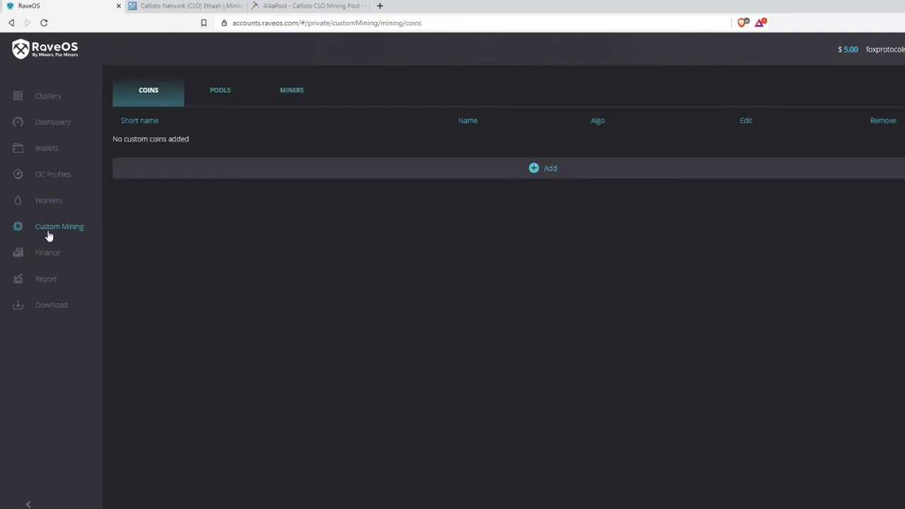
{"action": "left_click", "coordinate": [283, 96]}
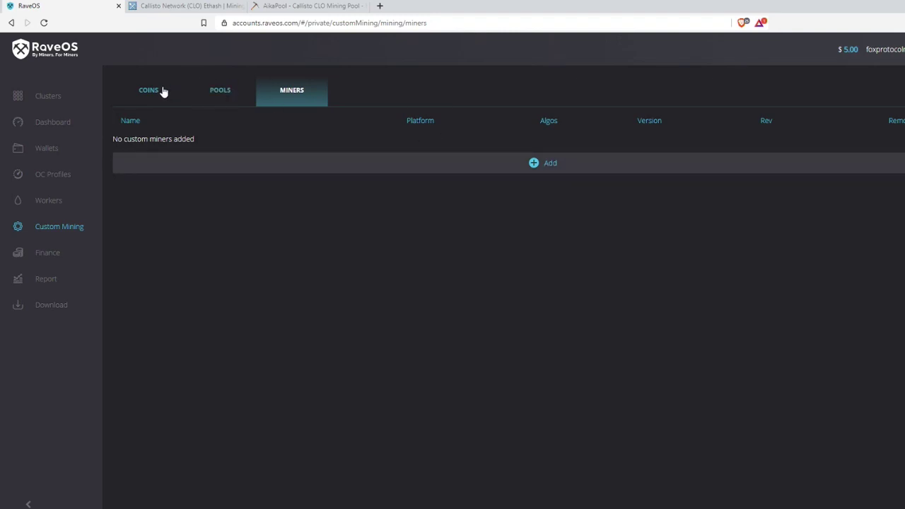
{"action": "left_click", "coordinate": [54, 126]}
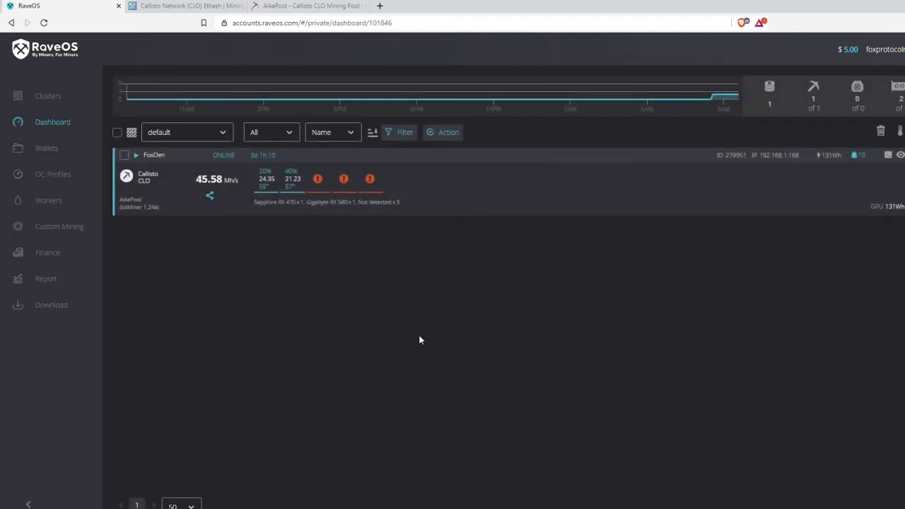